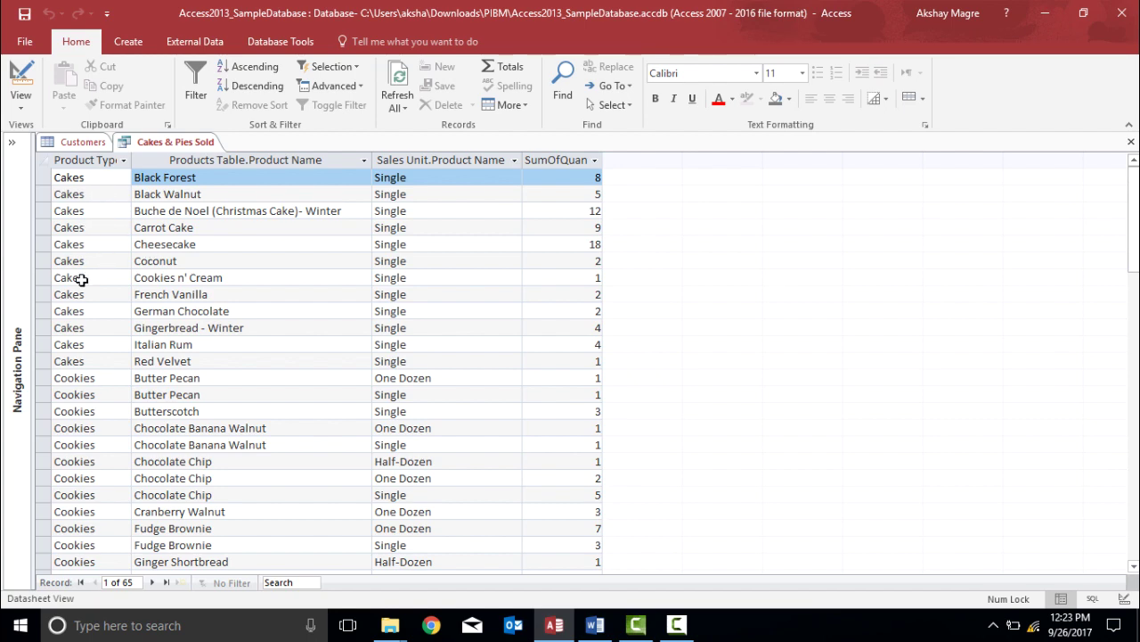
Review the product types listed throughout the Cakes & Pies Sold query results
{"action": "scroll", "coordinate": [89, 211], "scroll_direction": "down", "scroll_amount": 9}
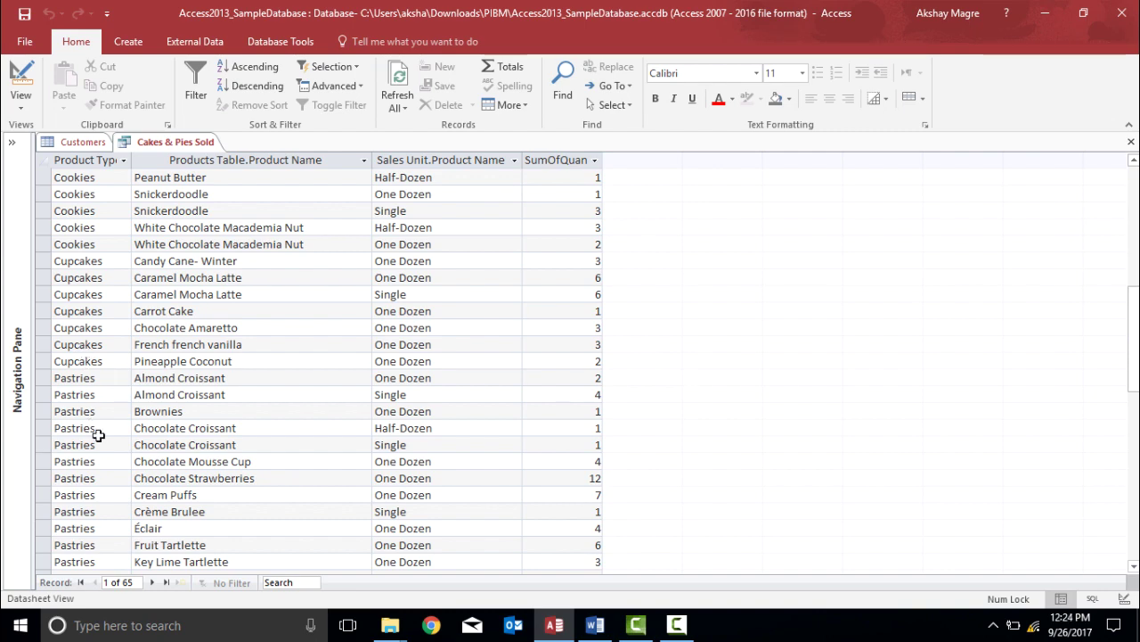
{"action": "scroll", "coordinate": [76, 513], "scroll_direction": "down", "scroll_amount": 2}
{"action": "scroll", "coordinate": [69, 508], "scroll_direction": "down", "scroll_amount": 3}
{"action": "scroll", "coordinate": [89, 464], "scroll_direction": "up", "scroll_amount": 14}
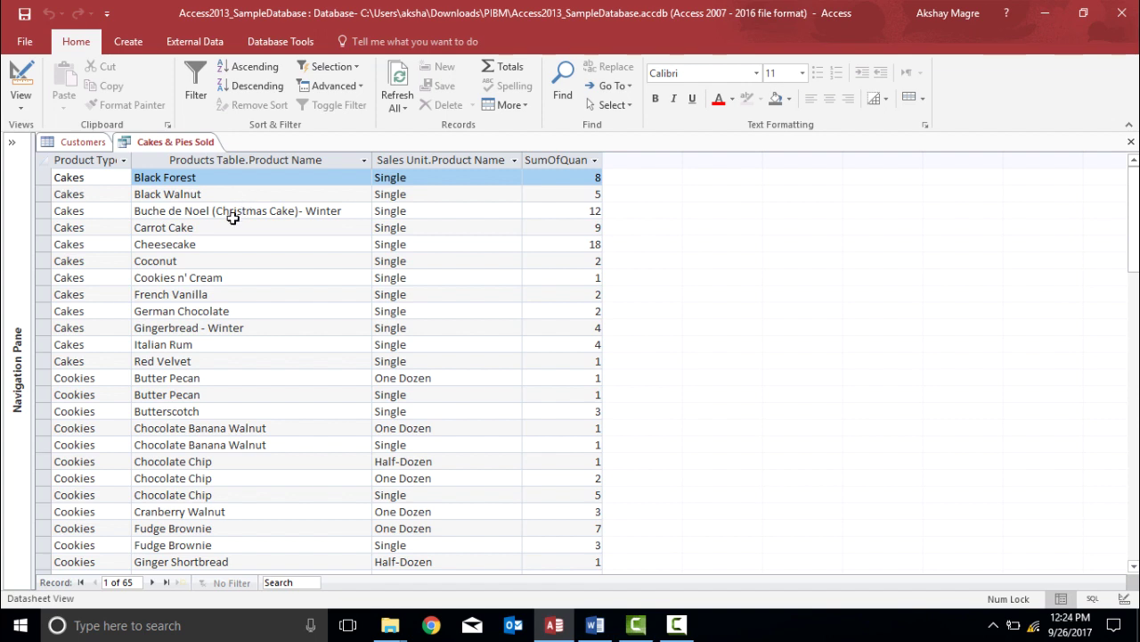
Open the Cakes & Pies Sold query in Design View and collapse the Navigation Pane
{"action": "left_click", "coordinate": [15, 97]}
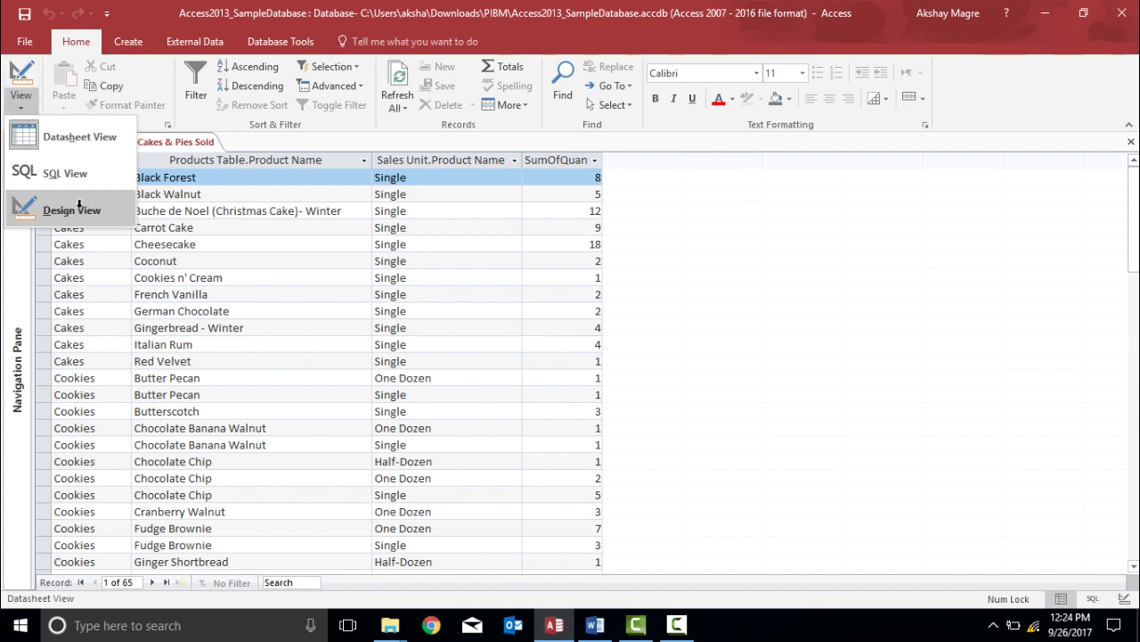
{"action": "left_click", "coordinate": [853, 307]}
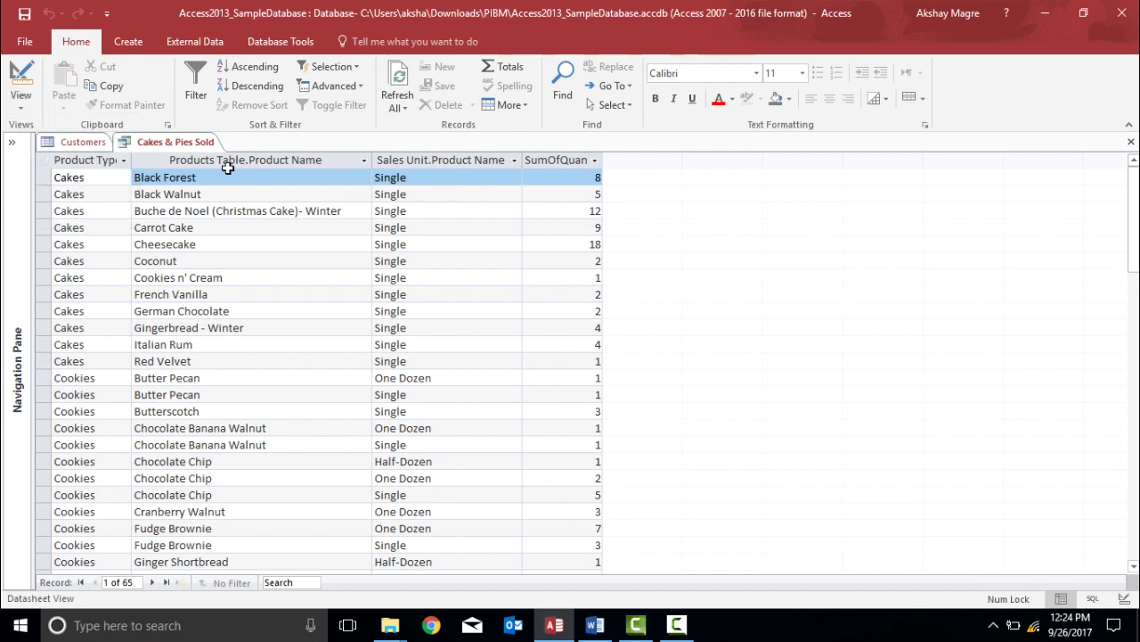
{"action": "left_click", "coordinate": [15, 151]}
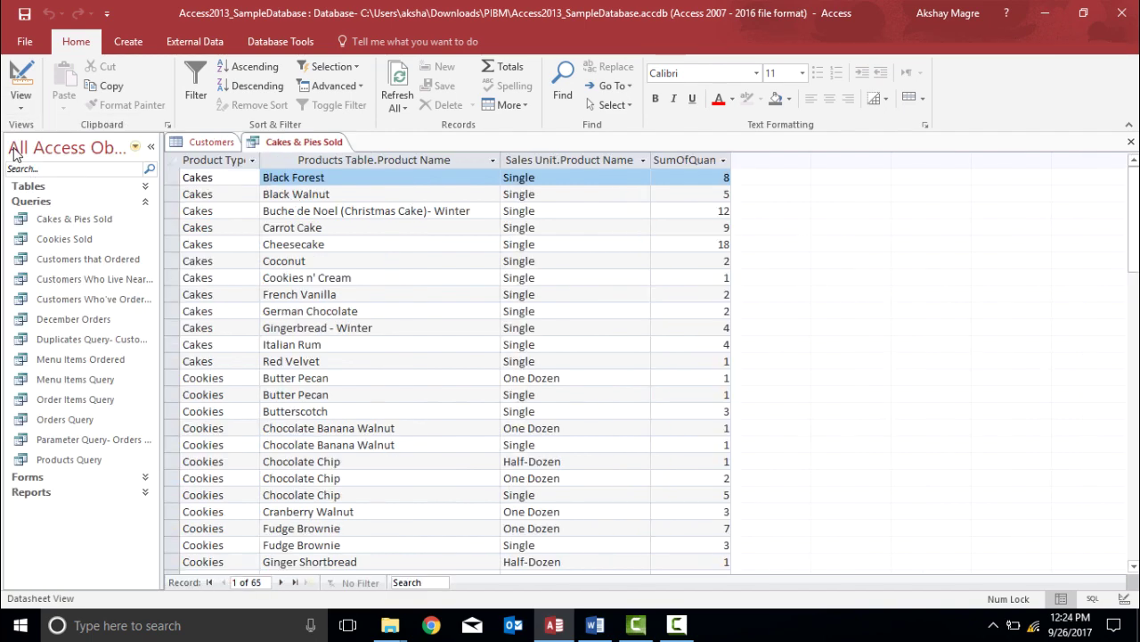
{"action": "right_click", "coordinate": [92, 224]}
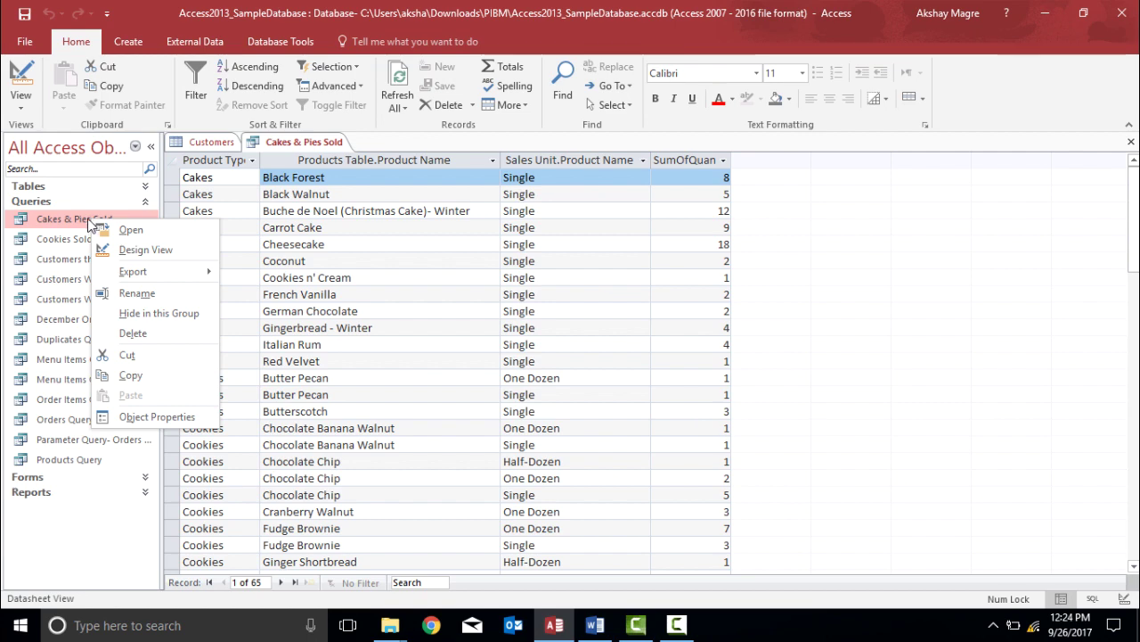
{"action": "left_click", "coordinate": [145, 249]}
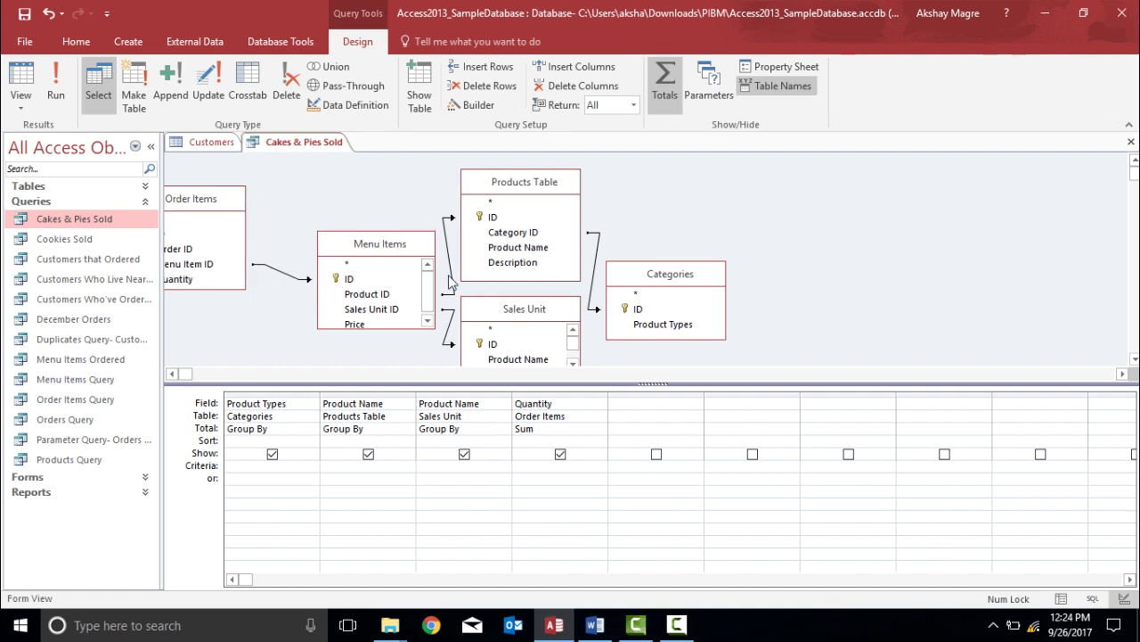
{"action": "left_click", "coordinate": [243, 465]}
{"action": "left_click", "coordinate": [153, 146]}
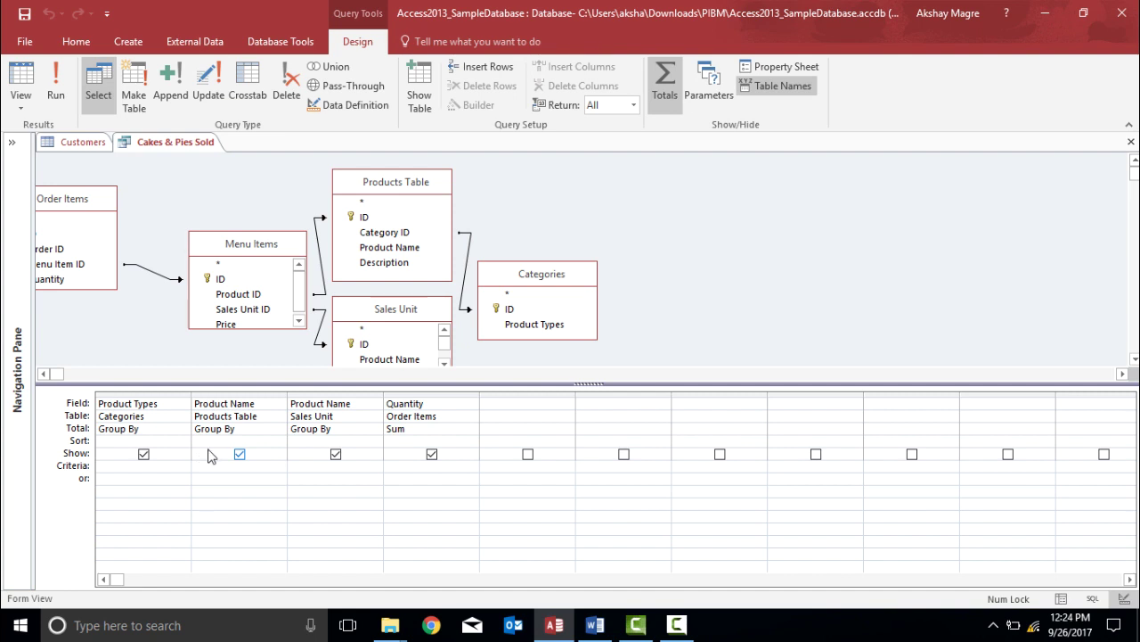
Set the Product Types column's sort order to Descending and run the query
{"action": "left_click", "coordinate": [142, 455]}
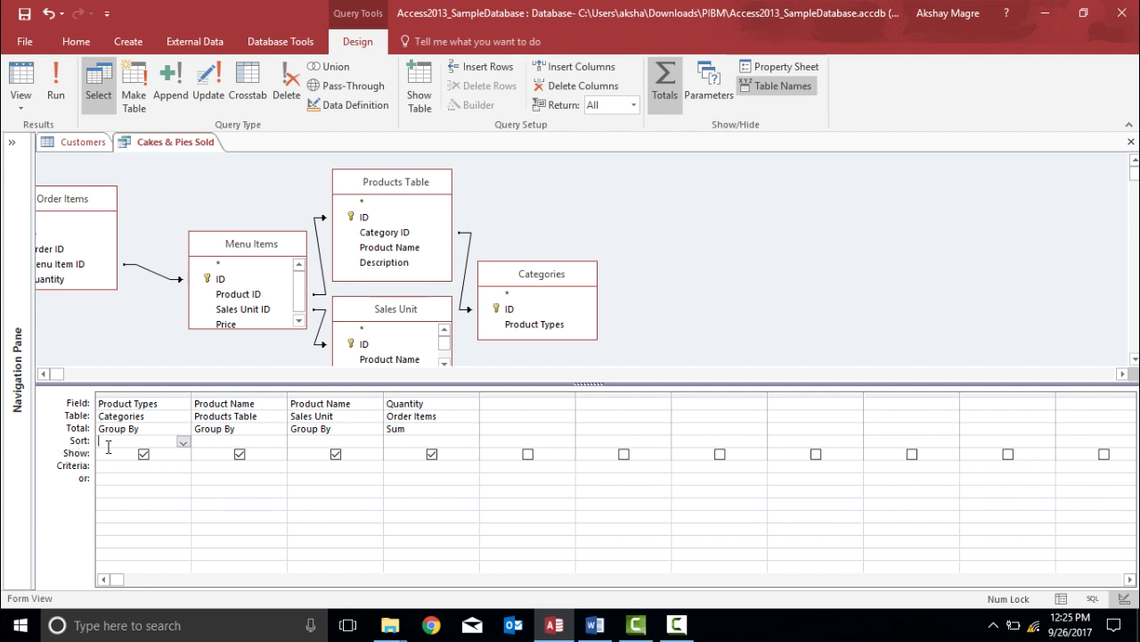
{"action": "left_click", "coordinate": [184, 441]}
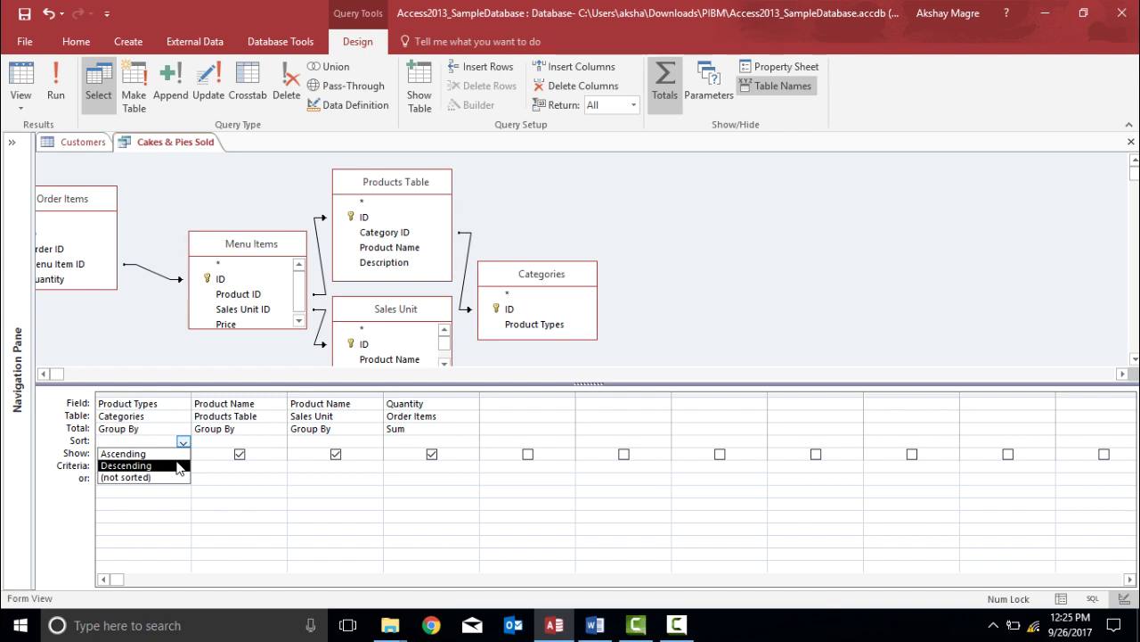
{"action": "left_click", "coordinate": [178, 466]}
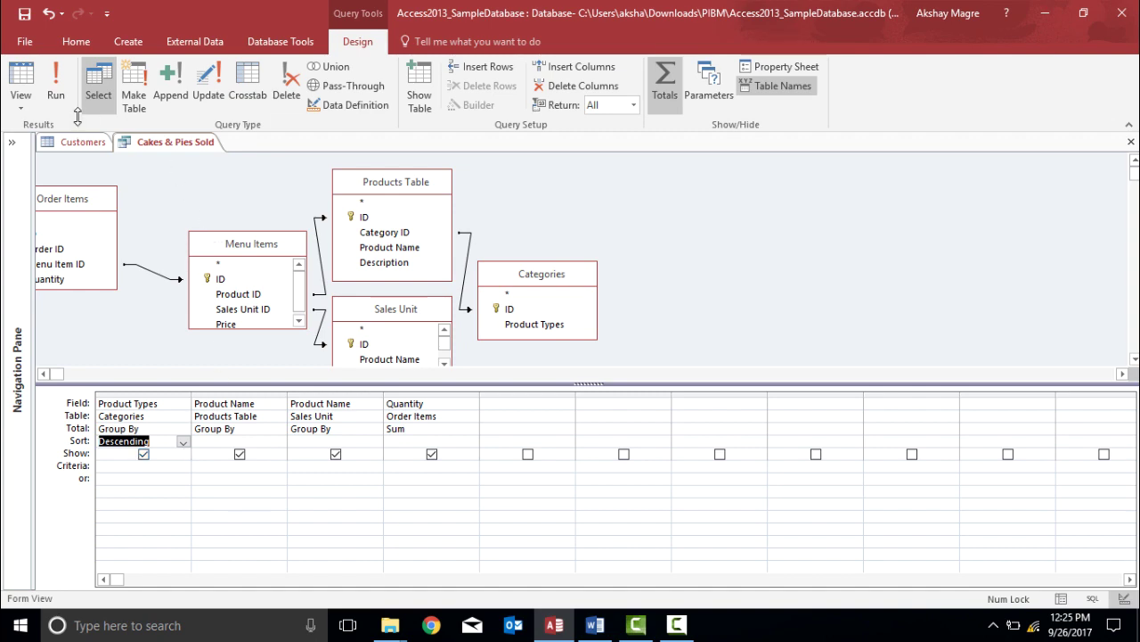
{"action": "left_click", "coordinate": [61, 82]}
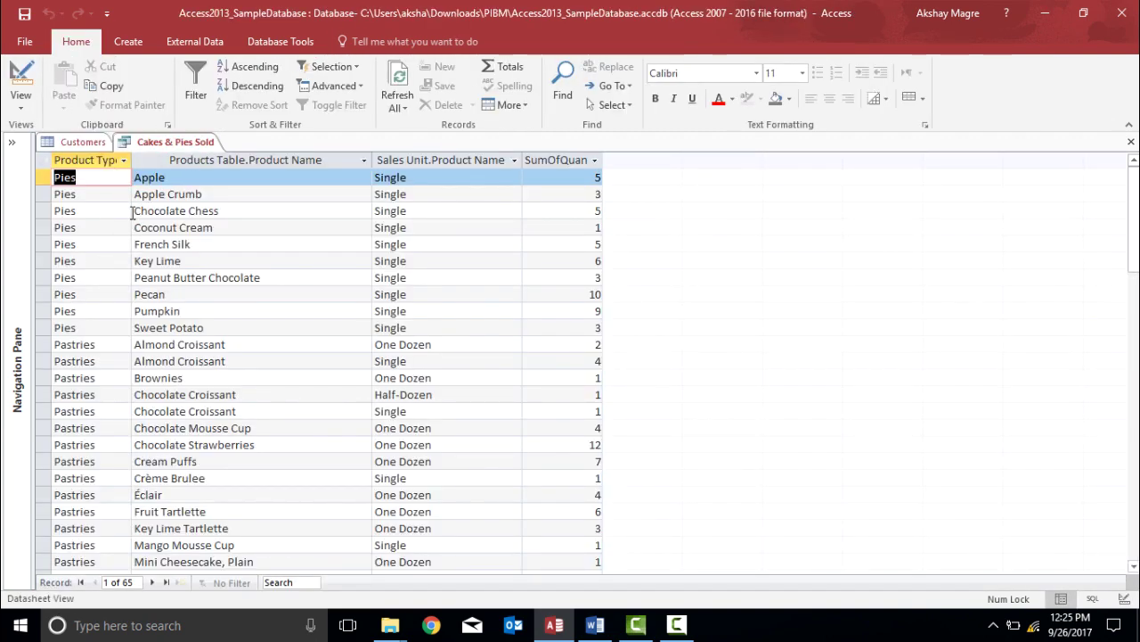
Examine the order of the product types from start to end of the query results
{"action": "scroll", "coordinate": [117, 368], "scroll_direction": "down", "scroll_amount": 10}
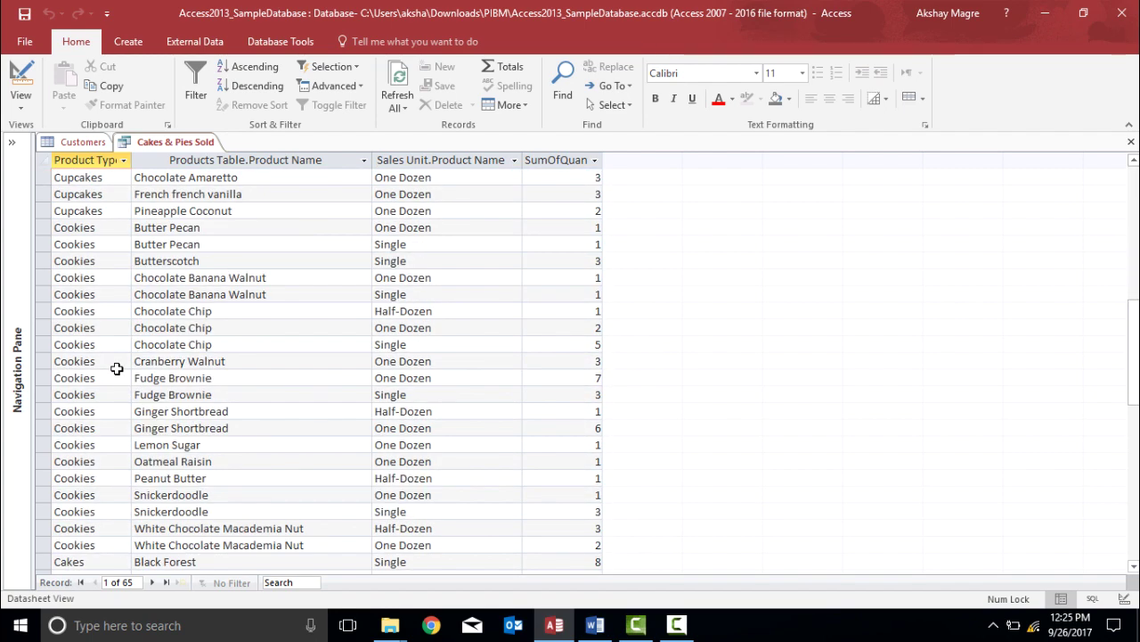
{"action": "scroll", "coordinate": [117, 368], "scroll_direction": "down", "scroll_amount": 4}
{"action": "scroll", "coordinate": [75, 526], "scroll_direction": "up", "scroll_amount": 12}
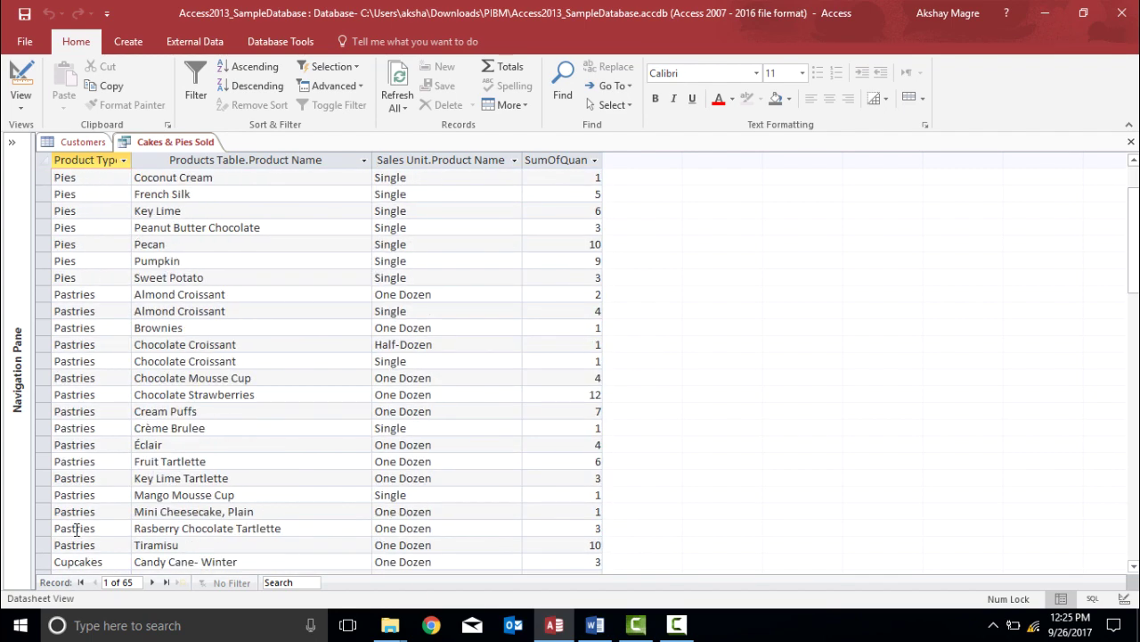
{"action": "scroll", "coordinate": [76, 528], "scroll_direction": "up", "scroll_amount": 1}
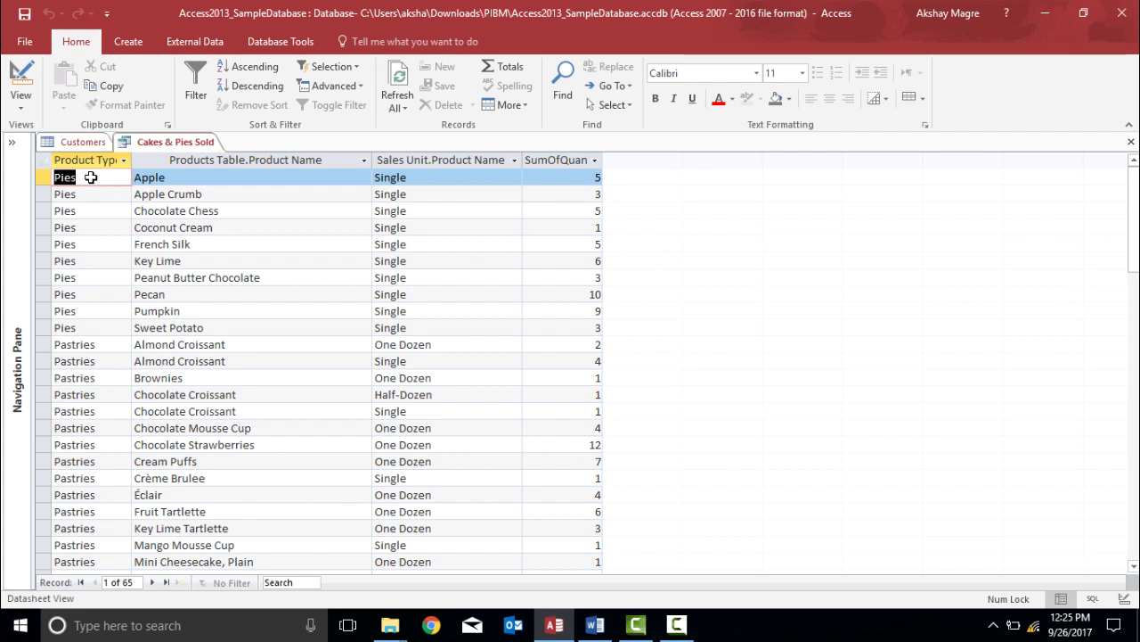
{"action": "scroll", "coordinate": [229, 375], "scroll_direction": "down", "scroll_amount": 18}
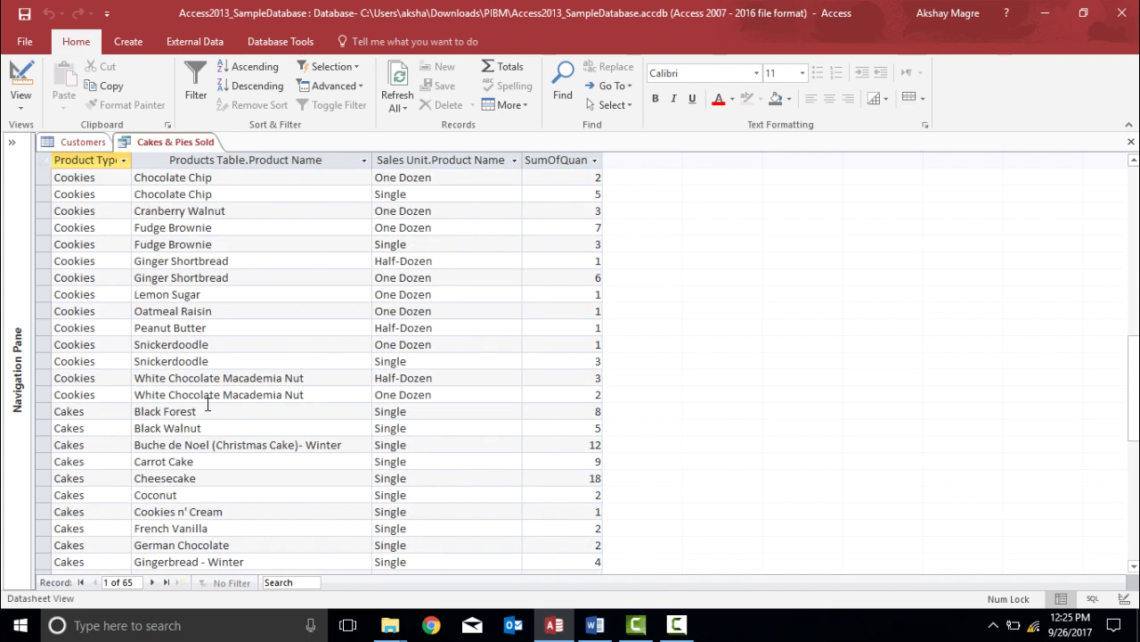
{"action": "scroll", "coordinate": [232, 397], "scroll_direction": "up", "scroll_amount": 18}
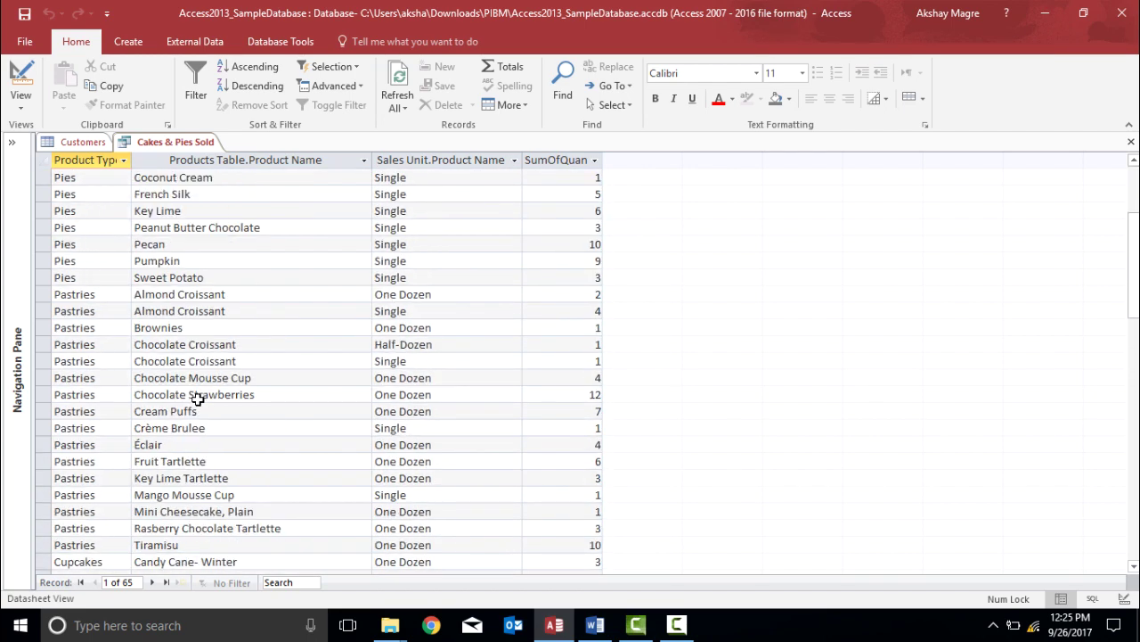
Return the query to Design View and examine the sort options offered for each of its columns
{"action": "left_click", "coordinate": [22, 107]}
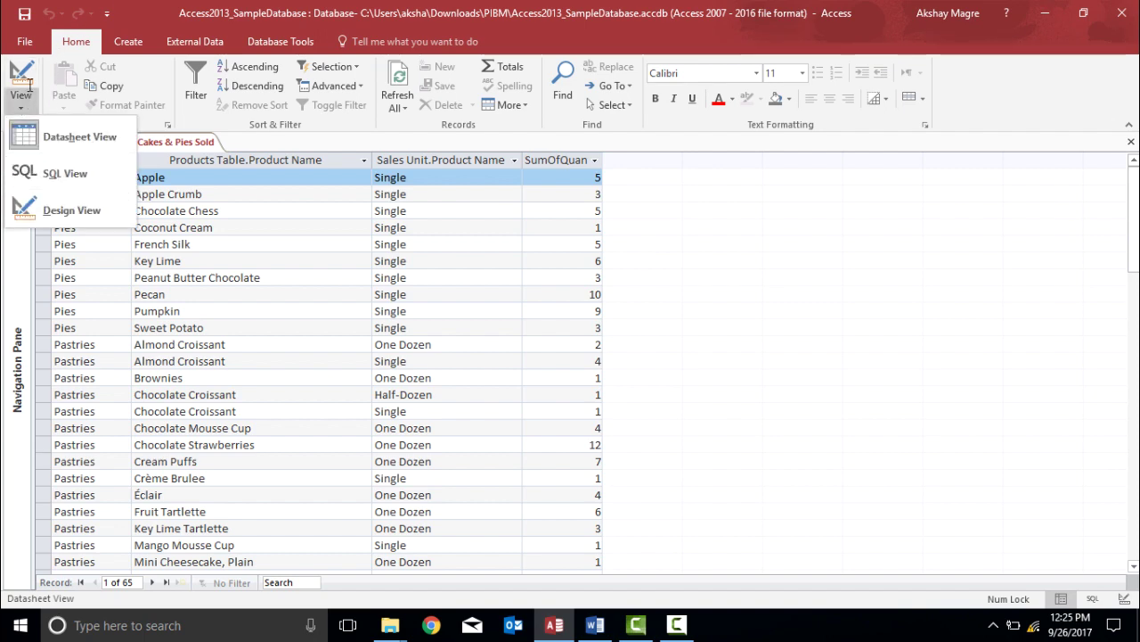
{"action": "left_click", "coordinate": [69, 204]}
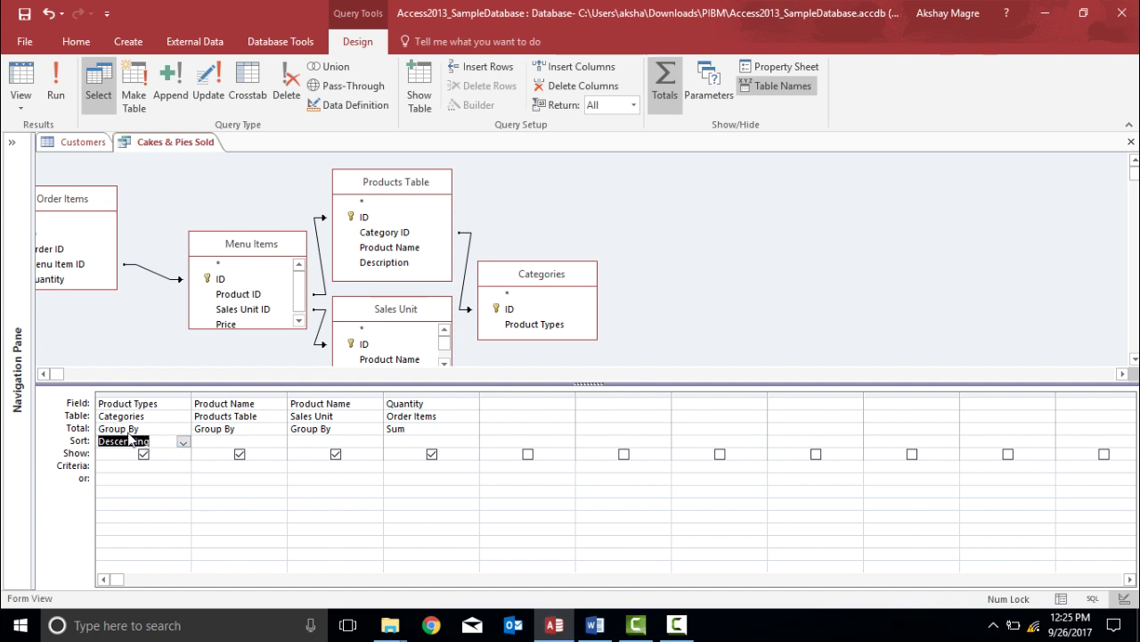
{"action": "left_click", "coordinate": [183, 442]}
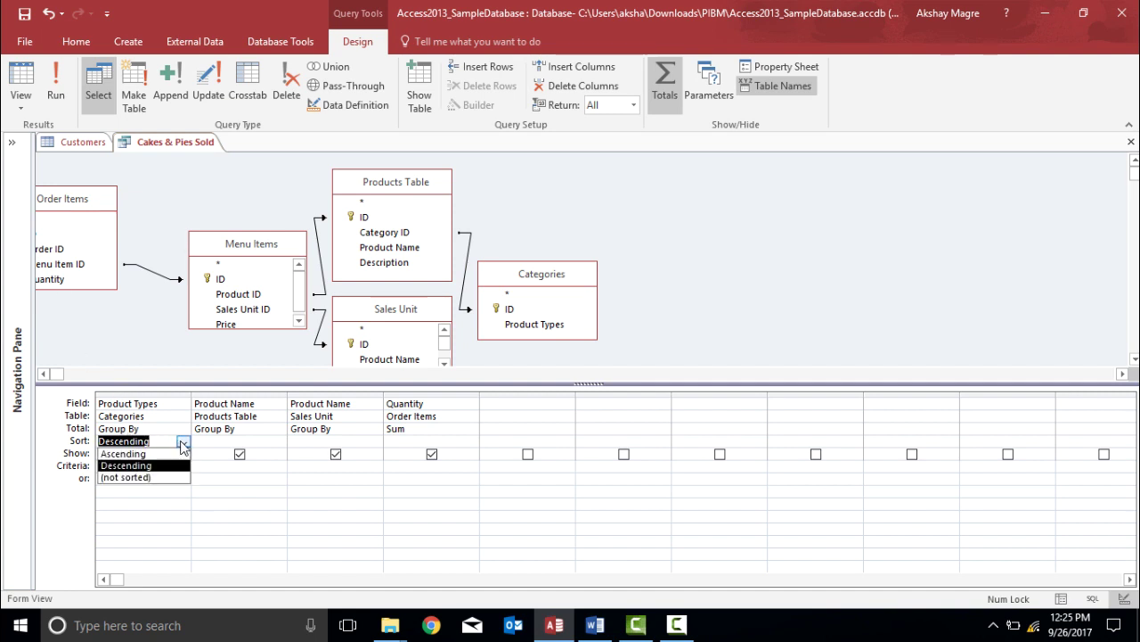
{"action": "left_click", "coordinate": [183, 443]}
{"action": "left_click", "coordinate": [279, 442]}
{"action": "left_click", "coordinate": [280, 442]}
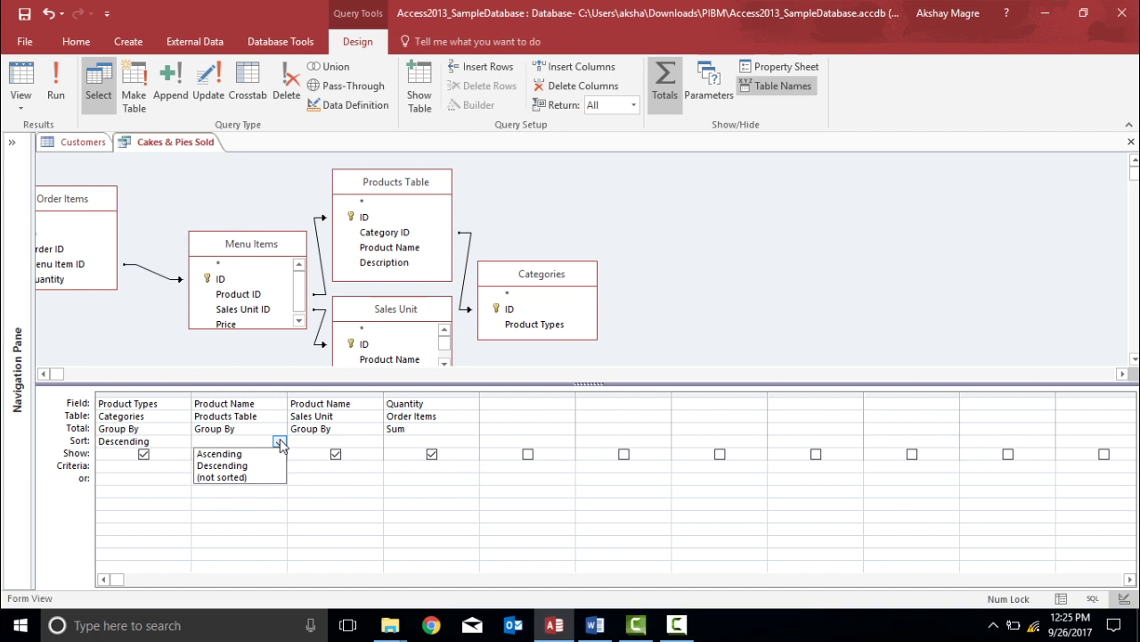
{"action": "left_click", "coordinate": [279, 443]}
{"action": "left_click", "coordinate": [375, 442]}
{"action": "left_click", "coordinate": [375, 442]}
{"action": "left_click", "coordinate": [406, 441]}
{"action": "left_click", "coordinate": [472, 442]}
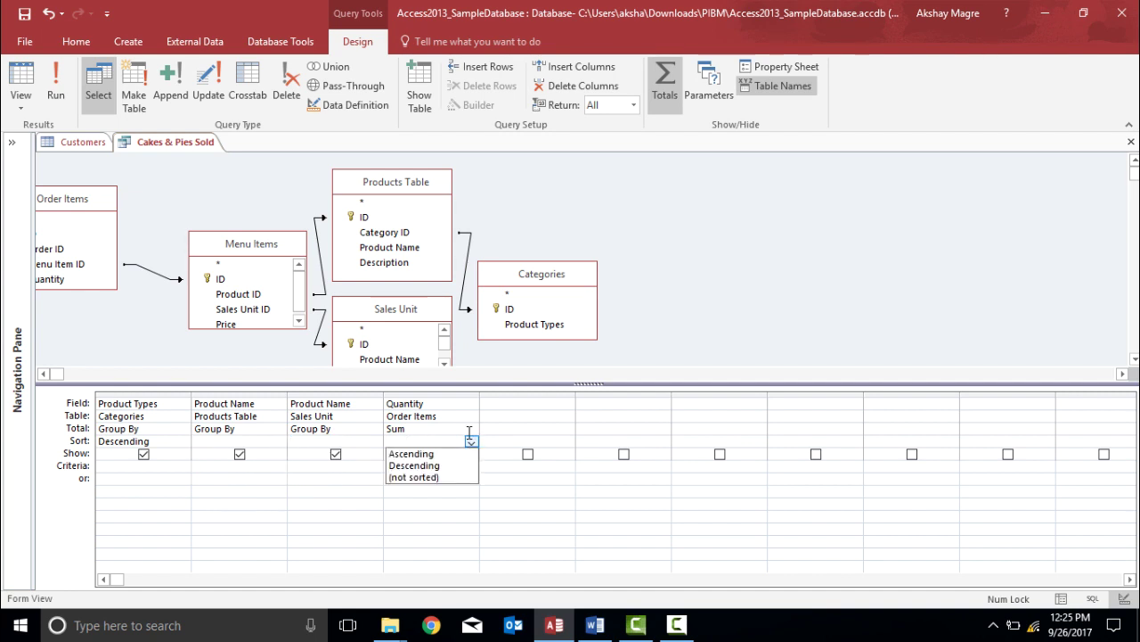
Set the Product Types column to (not sorted) and show the query results in Datasheet View
{"action": "left_click", "coordinate": [132, 443]}
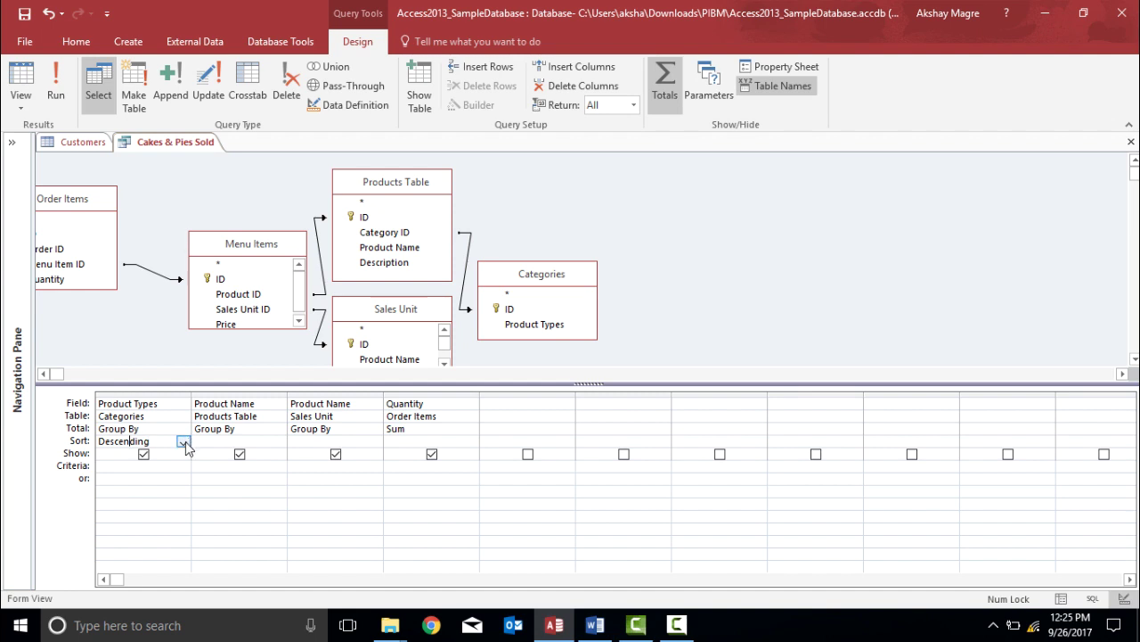
{"action": "left_click", "coordinate": [185, 441]}
{"action": "left_click", "coordinate": [173, 475]}
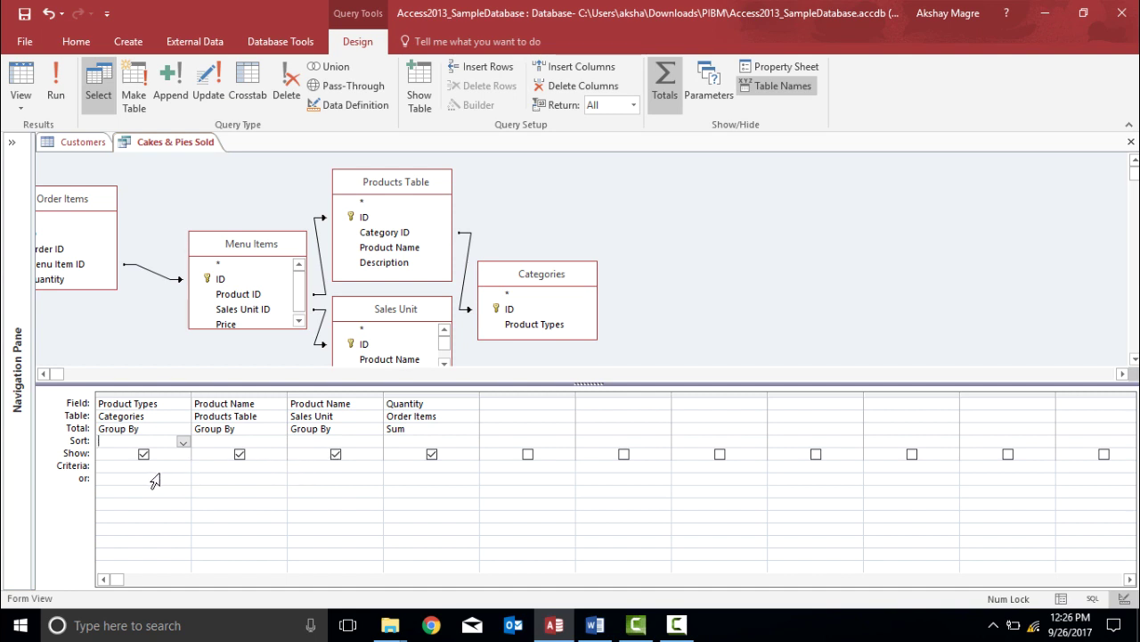
{"action": "left_click", "coordinate": [108, 465]}
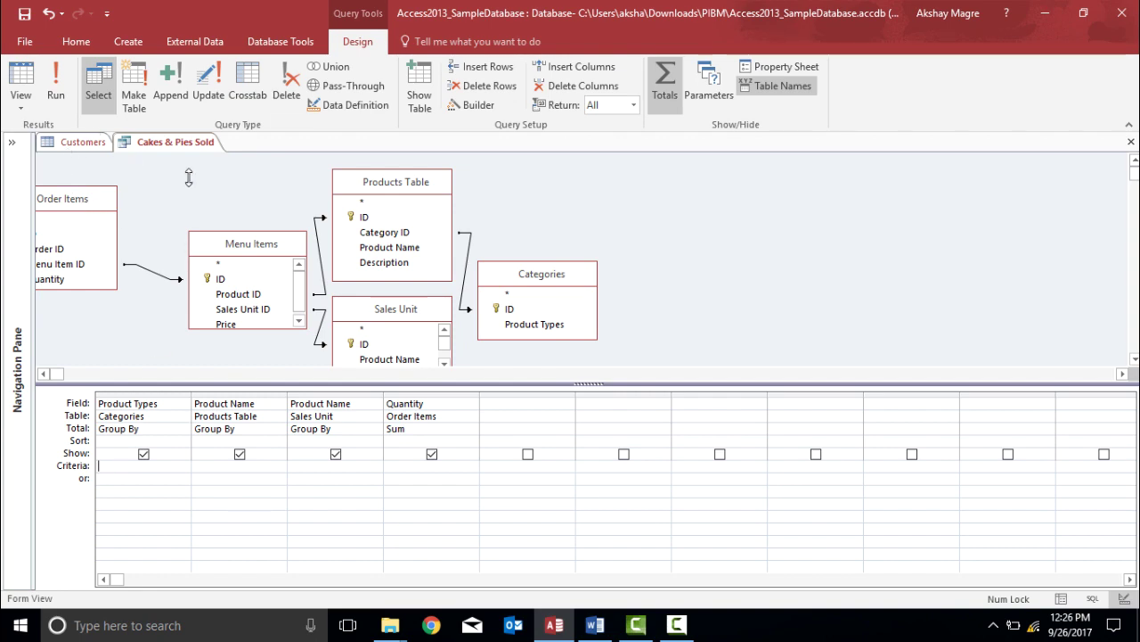
{"action": "left_click", "coordinate": [32, 105]}
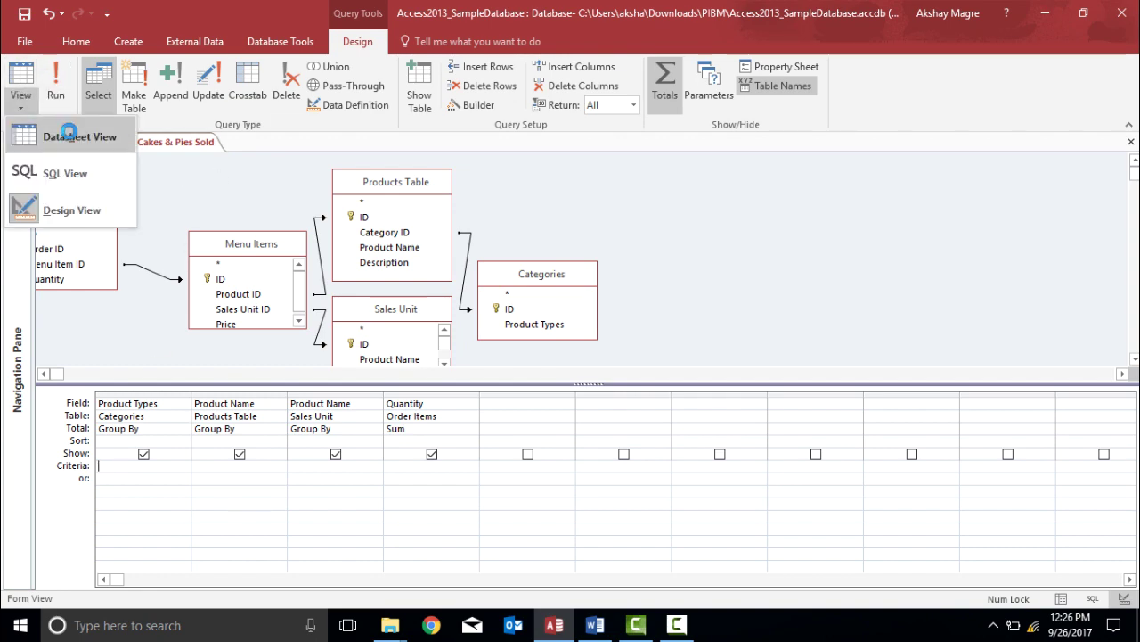
{"action": "left_click", "coordinate": [71, 137]}
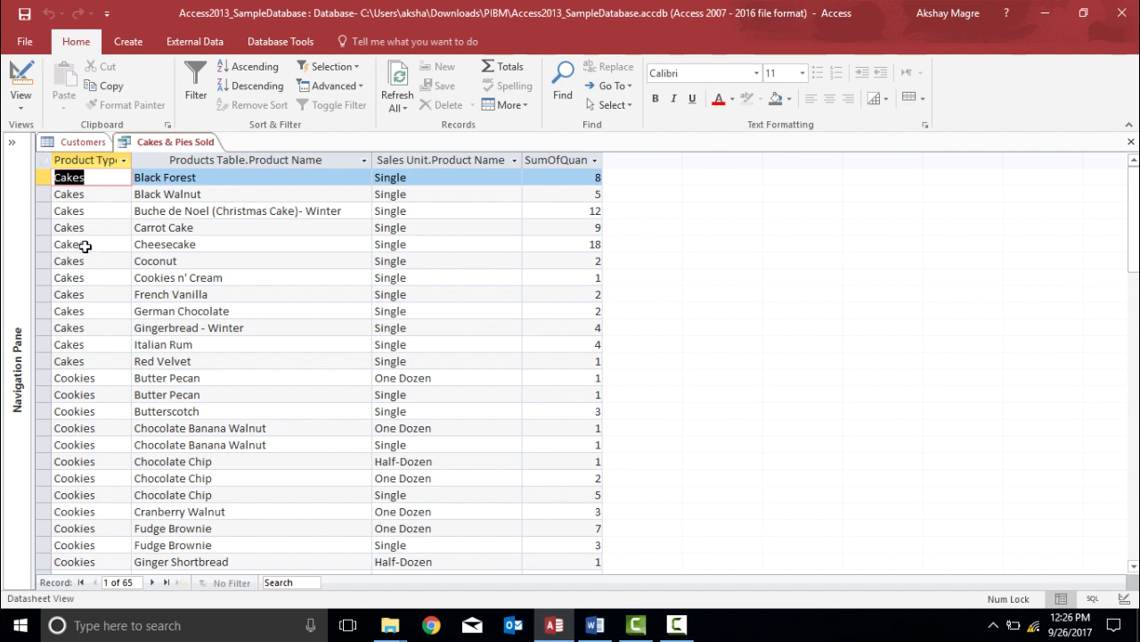
In Design View, enter "Cakes" as the criterion for the Product Types column and run the query
{"action": "left_click", "coordinate": [19, 109]}
{"action": "left_click", "coordinate": [89, 208]}
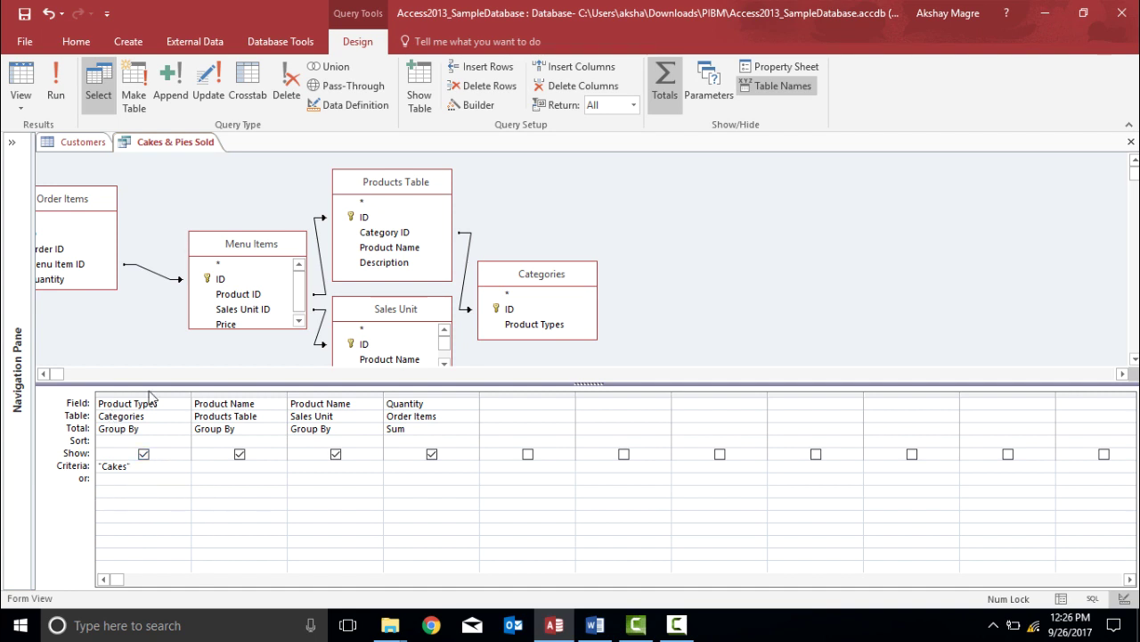
{"action": "left_click", "coordinate": [56, 85]}
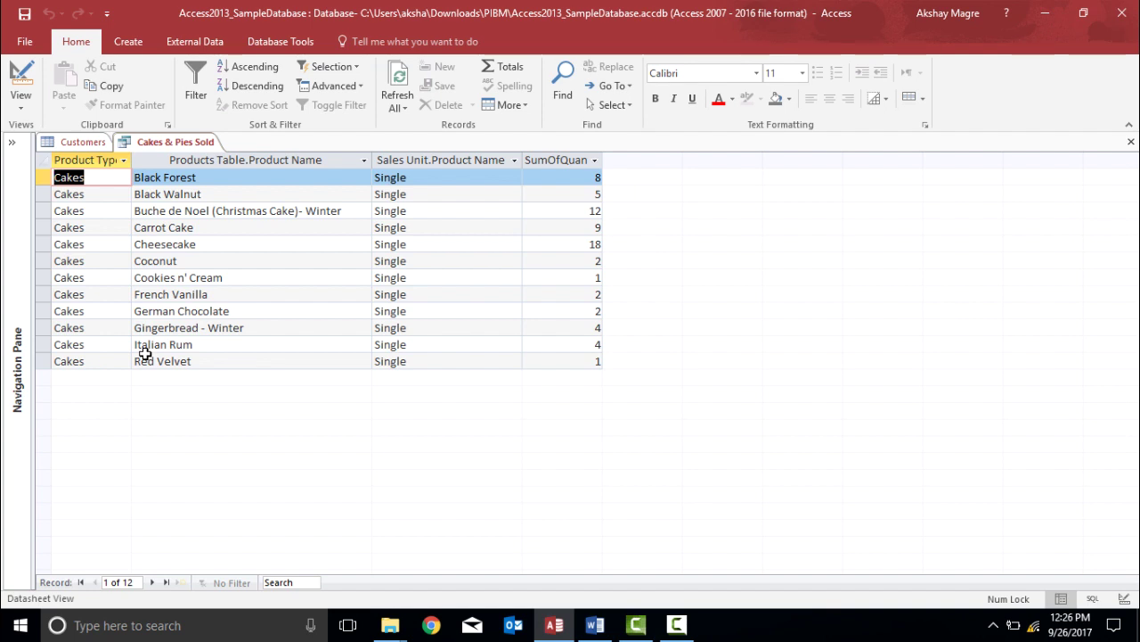
Back in Design View, add "Pies" as the alternative (or) criterion for Product Types and run the query
{"action": "left_click", "coordinate": [22, 108]}
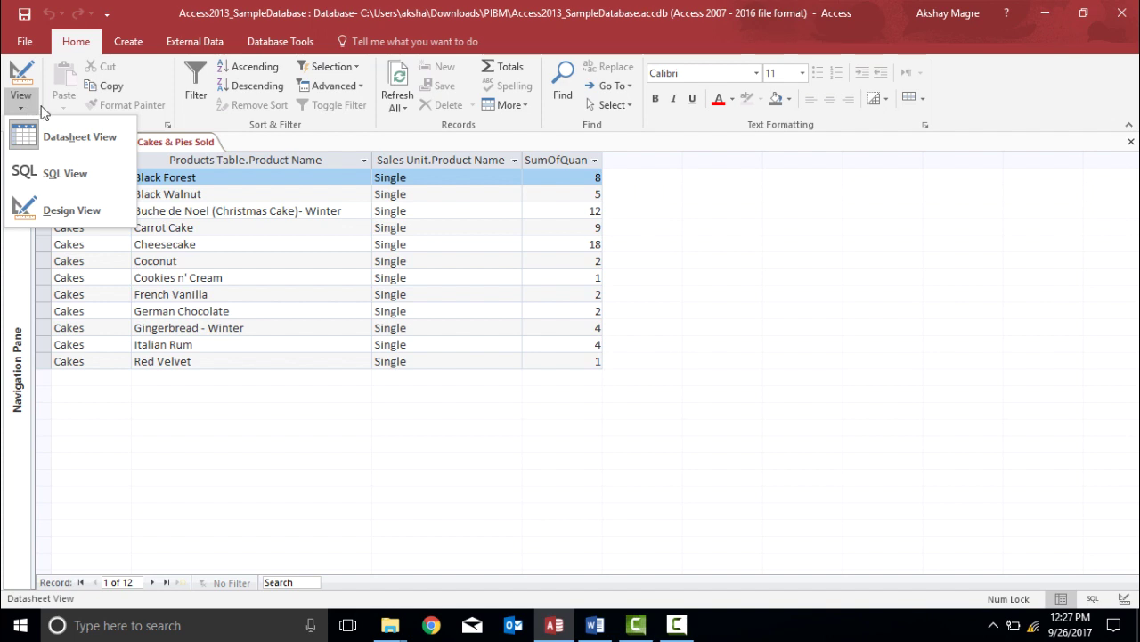
{"action": "left_click", "coordinate": [114, 214]}
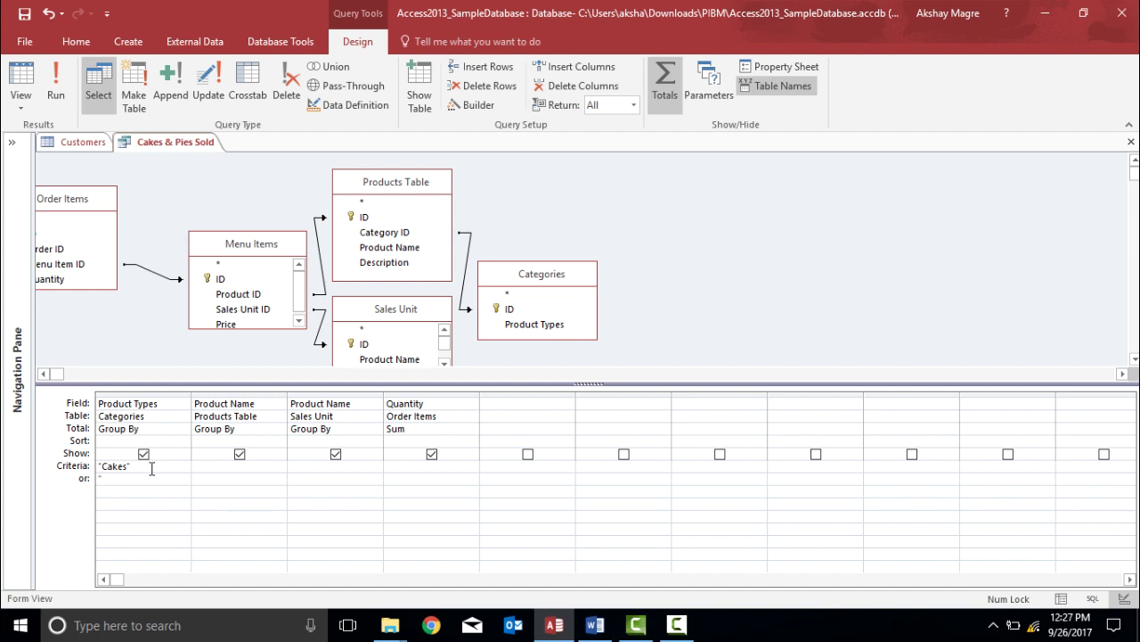
{"action": "type", "text": "ies"}
{"action": "left_click", "coordinate": [59, 100]}
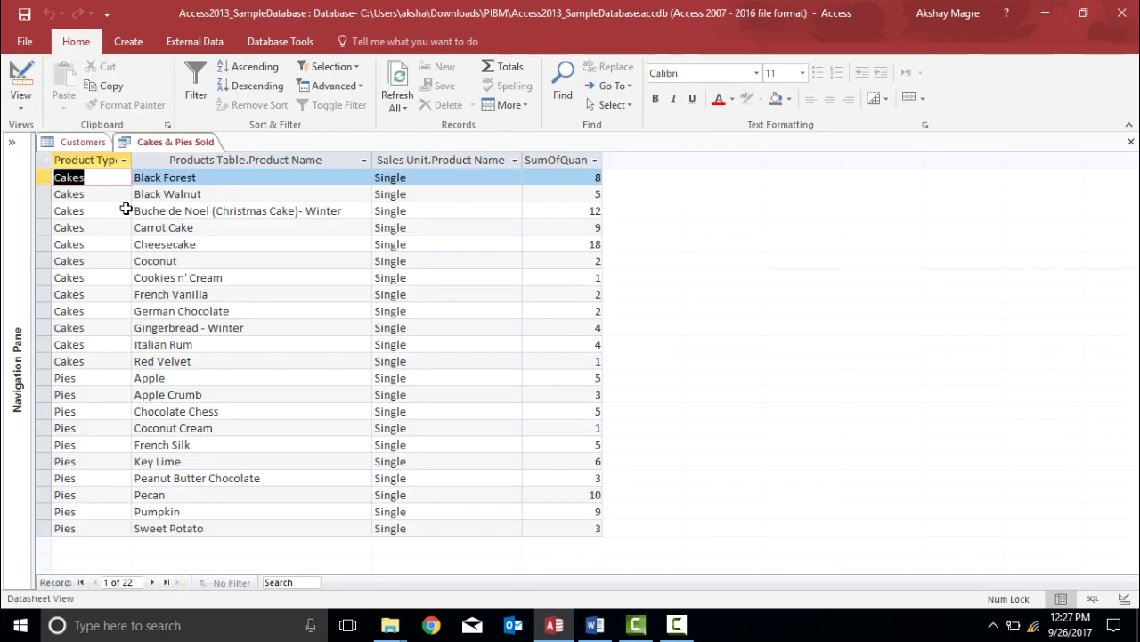
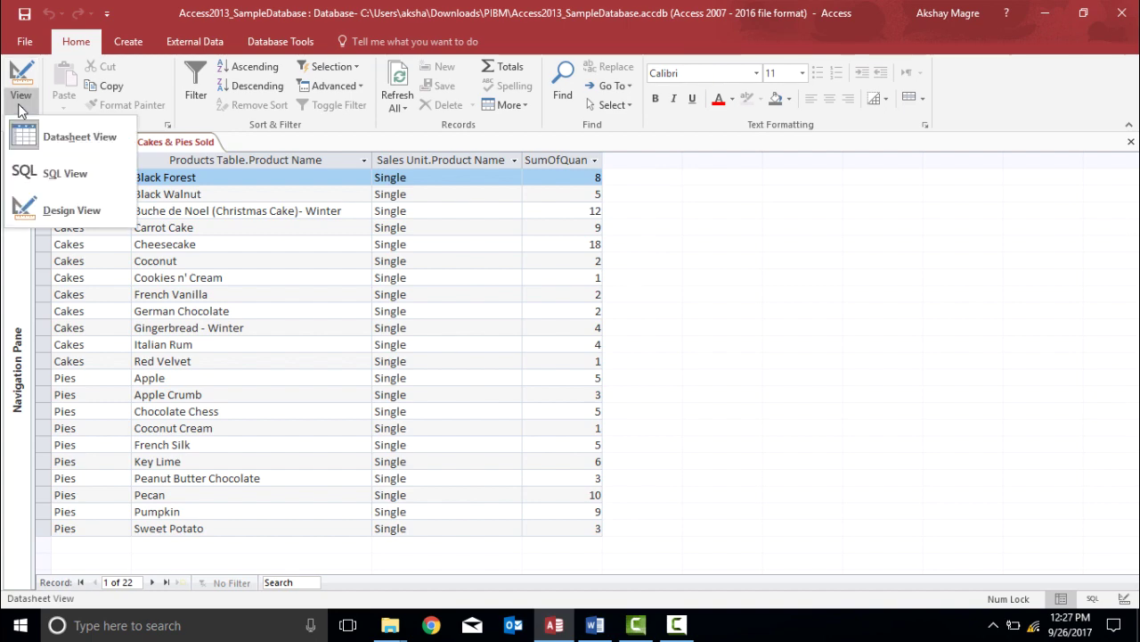
Return to Design View, re-enter the "Pies" alternative criterion under Product Types, and show the results in Datasheet View
{"action": "left_click", "coordinate": [122, 214]}
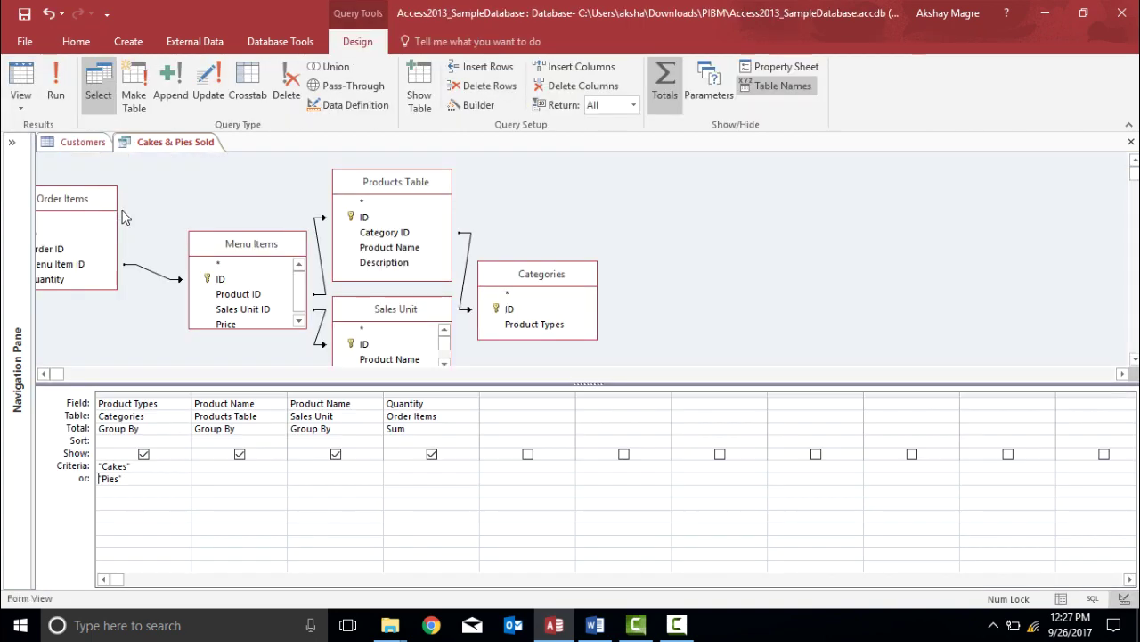
{"action": "left_click", "coordinate": [148, 482]}
{"action": "key", "text": "BackSpace"}
{"action": "key", "text": "BackSpace"}
{"action": "key", "text": "BackSpace"}
{"action": "type", "text": "\"pies\""}
{"action": "key", "text": "BackSpace"}
{"action": "type", "text": "P"}
{"action": "left_click", "coordinate": [253, 466]}
{"action": "left_click", "coordinate": [9, 106]}
{"action": "left_click", "coordinate": [49, 123]}
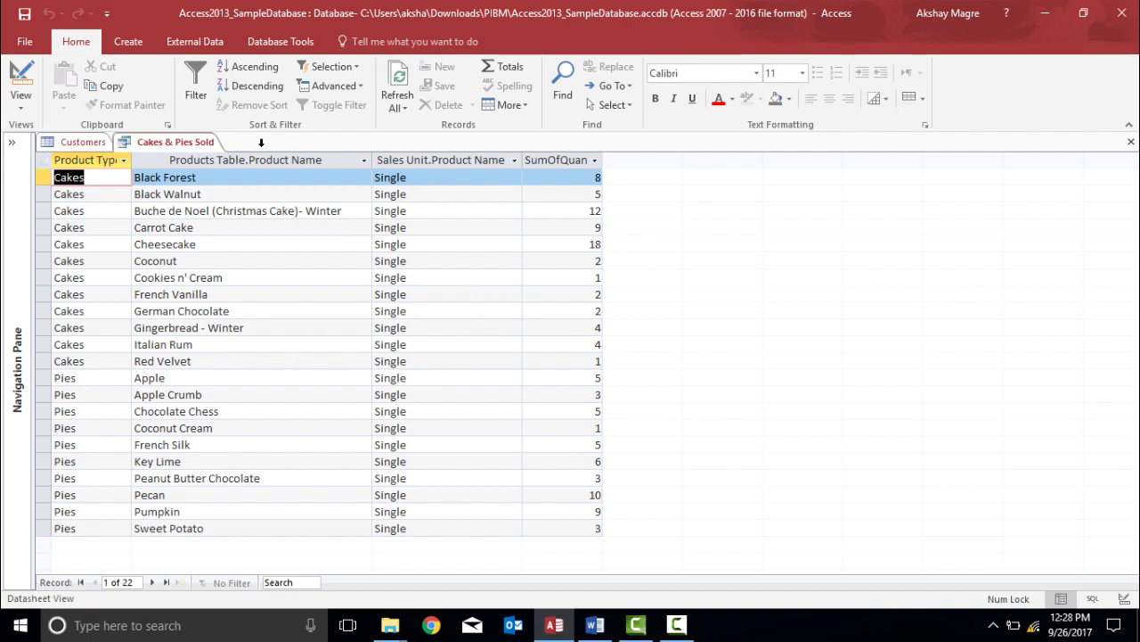
In Design View, delete the "Cakes" and "Pies" criteria from the Product Types column and run the query
{"action": "left_click", "coordinate": [21, 103]}
{"action": "left_click", "coordinate": [67, 210]}
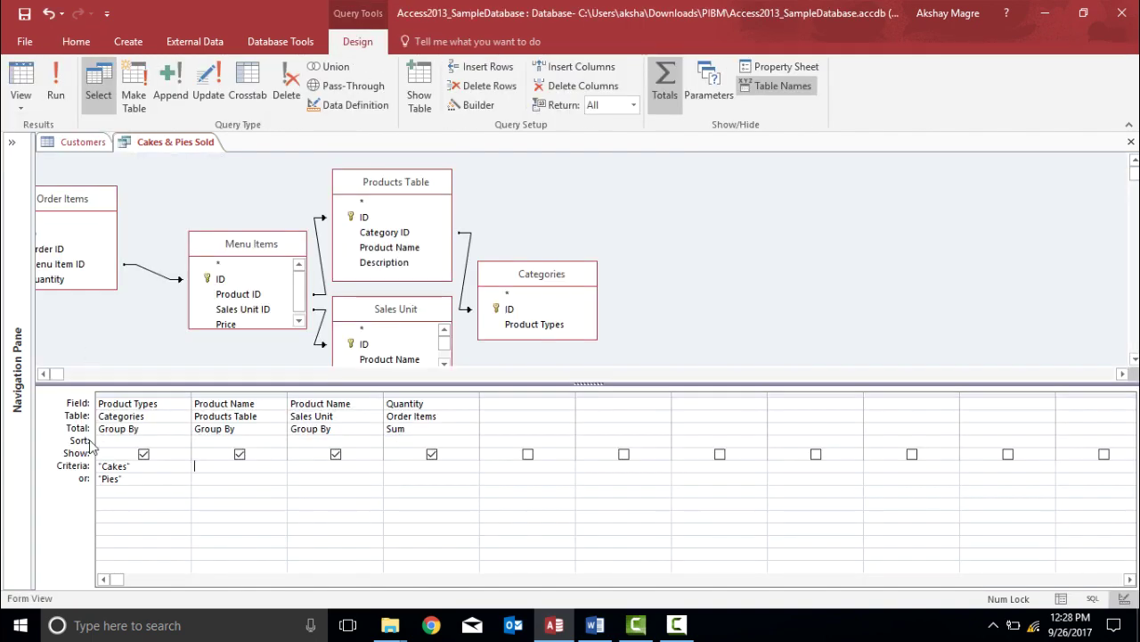
{"action": "left_click_drag", "start_coordinate": [146, 465], "coordinate": [87, 476]}
{"action": "key", "text": "Delete"}
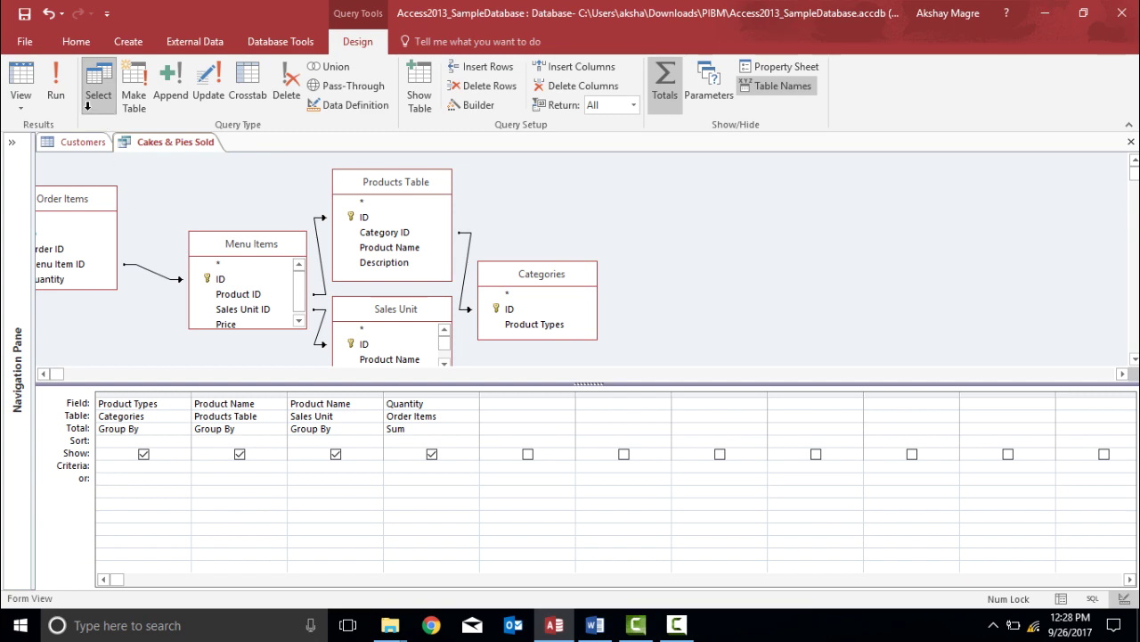
{"action": "left_click", "coordinate": [55, 89]}
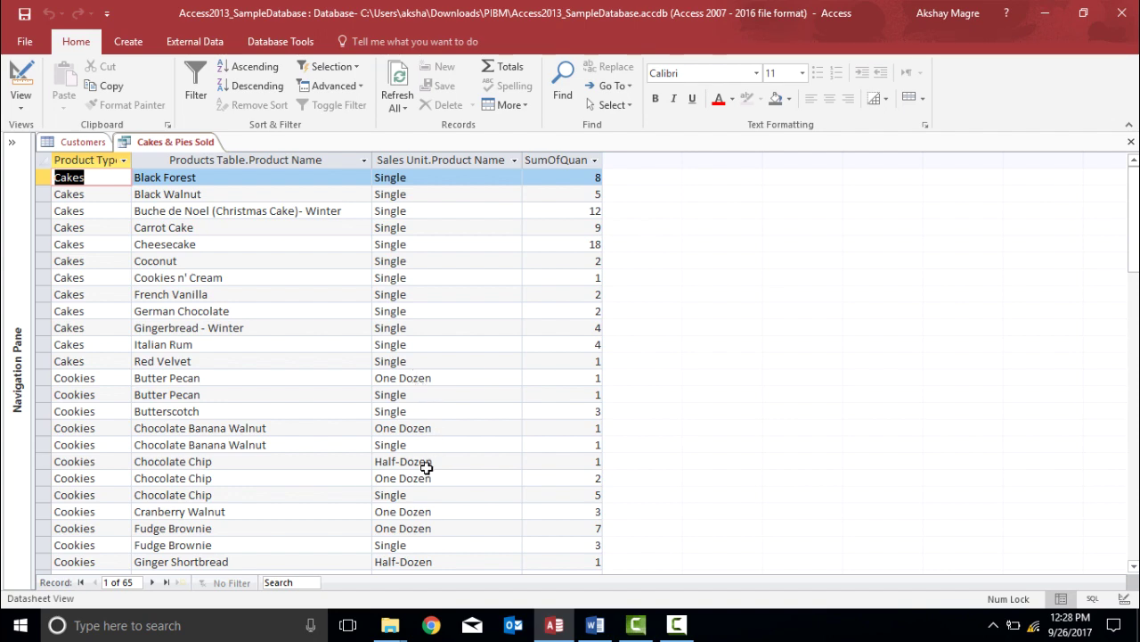
Examine the product types and sales units listed in the unfiltered query results, including the cookie records
{"action": "scroll", "coordinate": [681, 379], "scroll_direction": "down", "scroll_amount": 3}
{"action": "scroll", "coordinate": [680, 379], "scroll_direction": "down", "scroll_amount": 4}
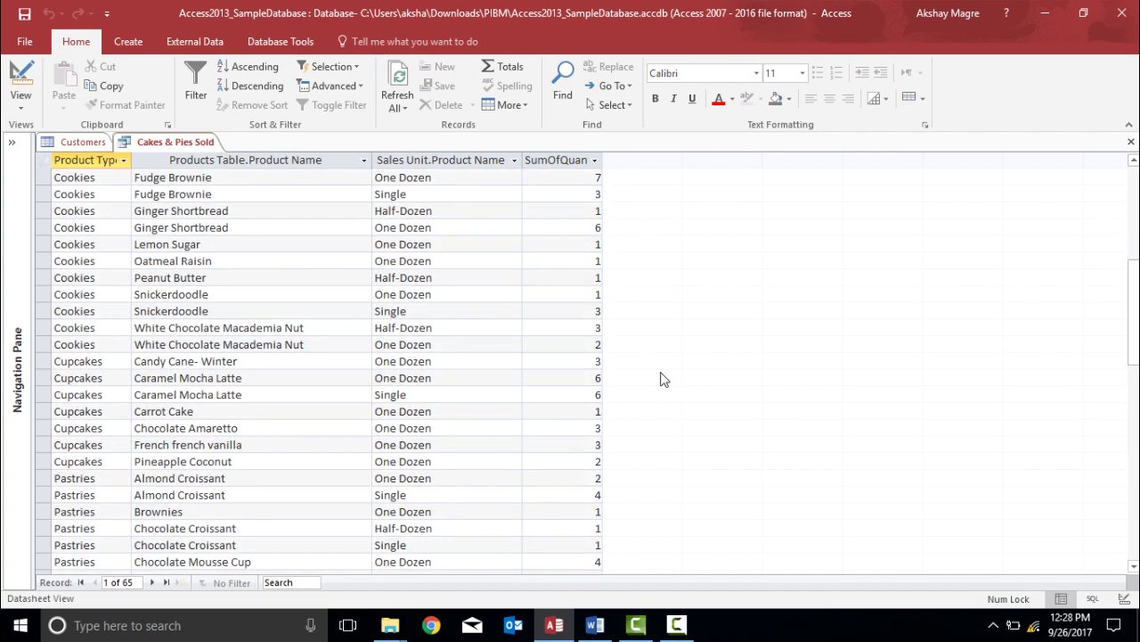
{"action": "scroll", "coordinate": [481, 480], "scroll_direction": "up", "scroll_amount": 4}
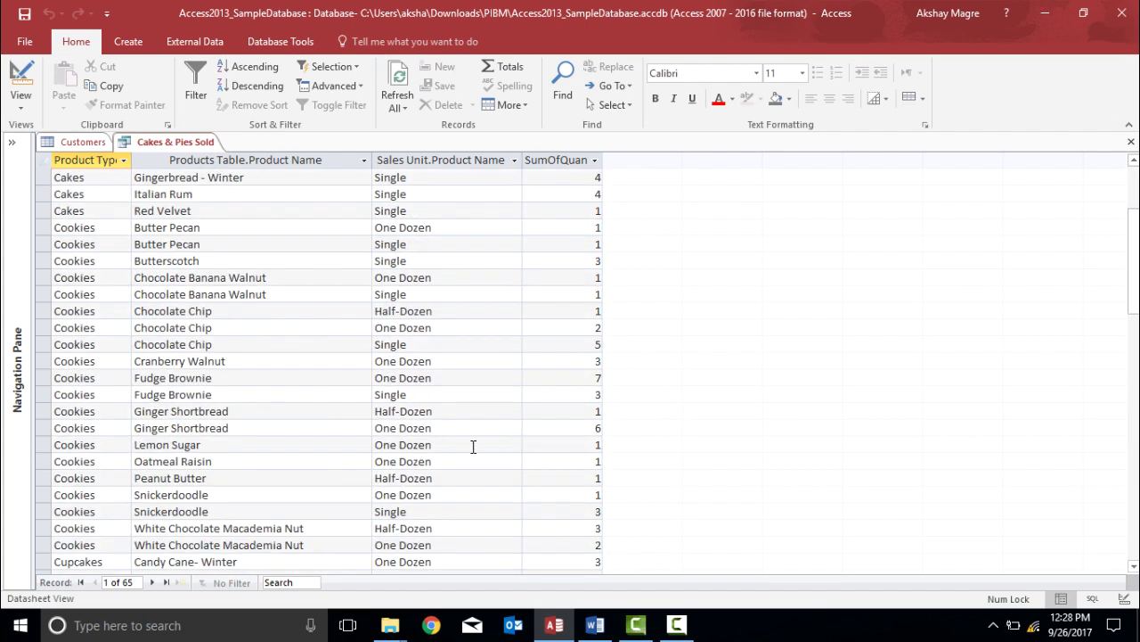
{"action": "left_click", "coordinate": [403, 260]}
{"action": "scroll", "coordinate": [678, 402], "scroll_direction": "up", "scroll_amount": 3}
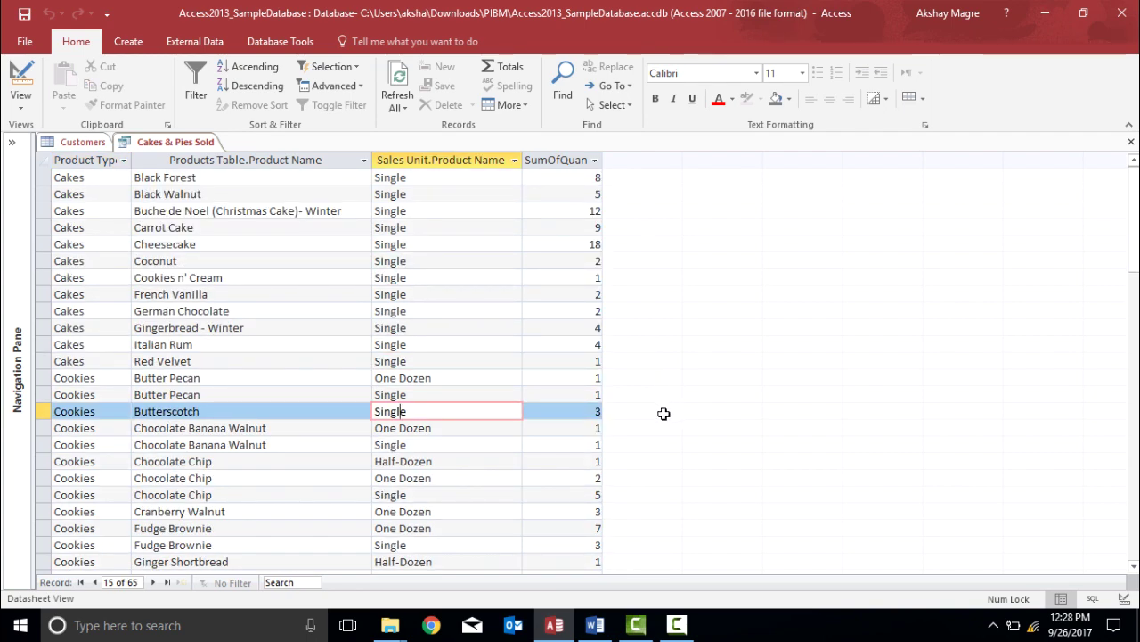
{"action": "left_click", "coordinate": [468, 377]}
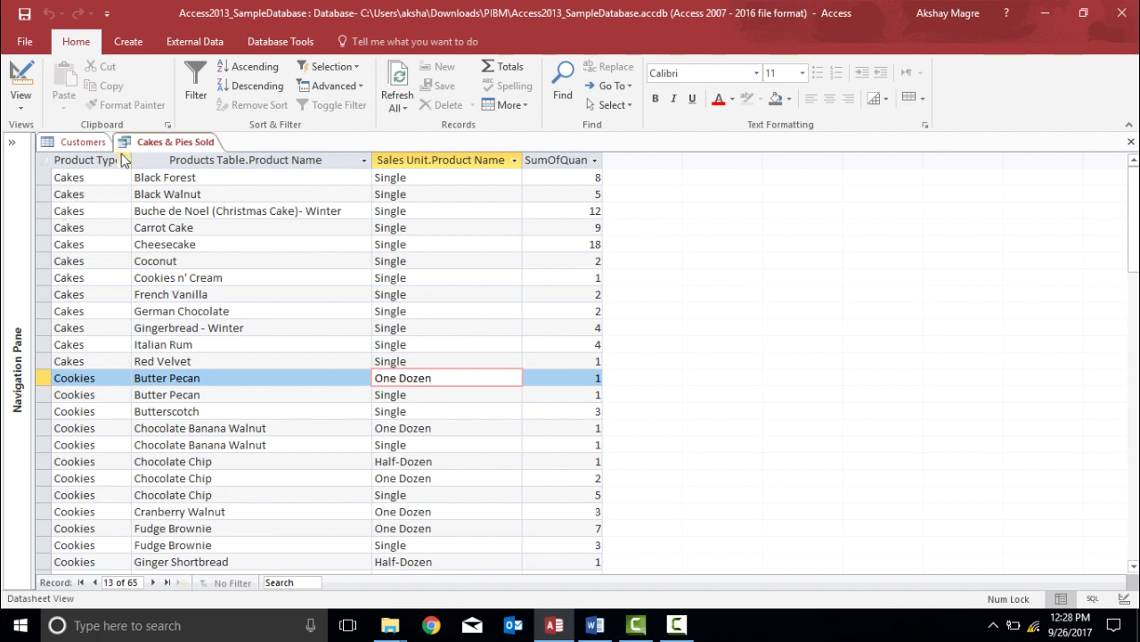
In Design View, enter the criteria "Cakes" for Product Types and "Single" for the Sales Unit column, run the query, and return to Design View
{"action": "left_click", "coordinate": [21, 105]}
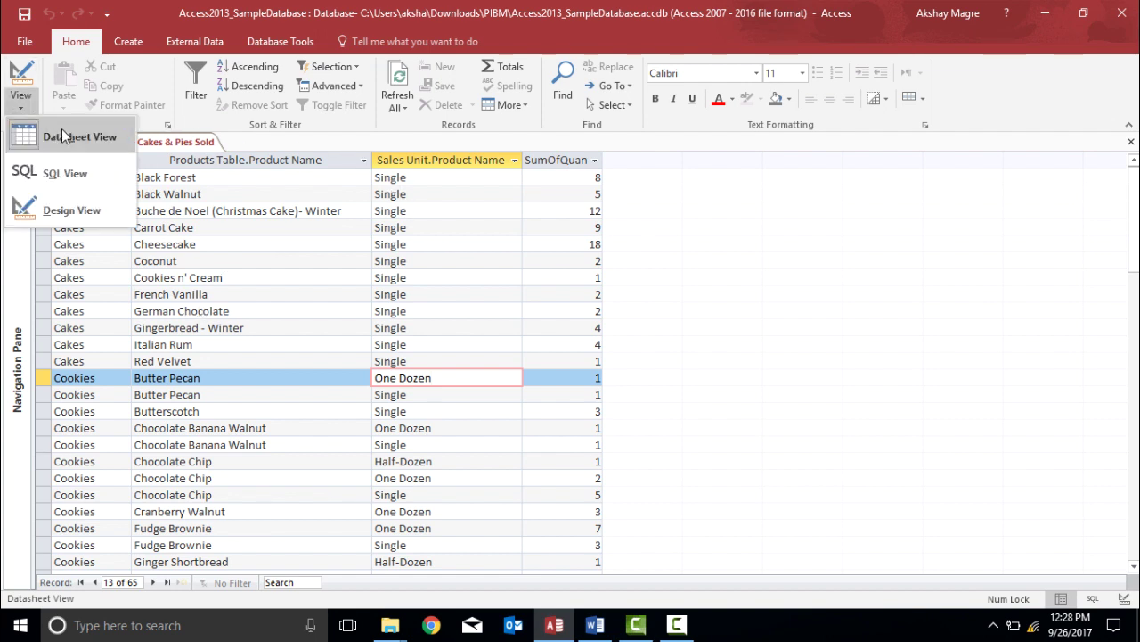
{"action": "left_click", "coordinate": [117, 218]}
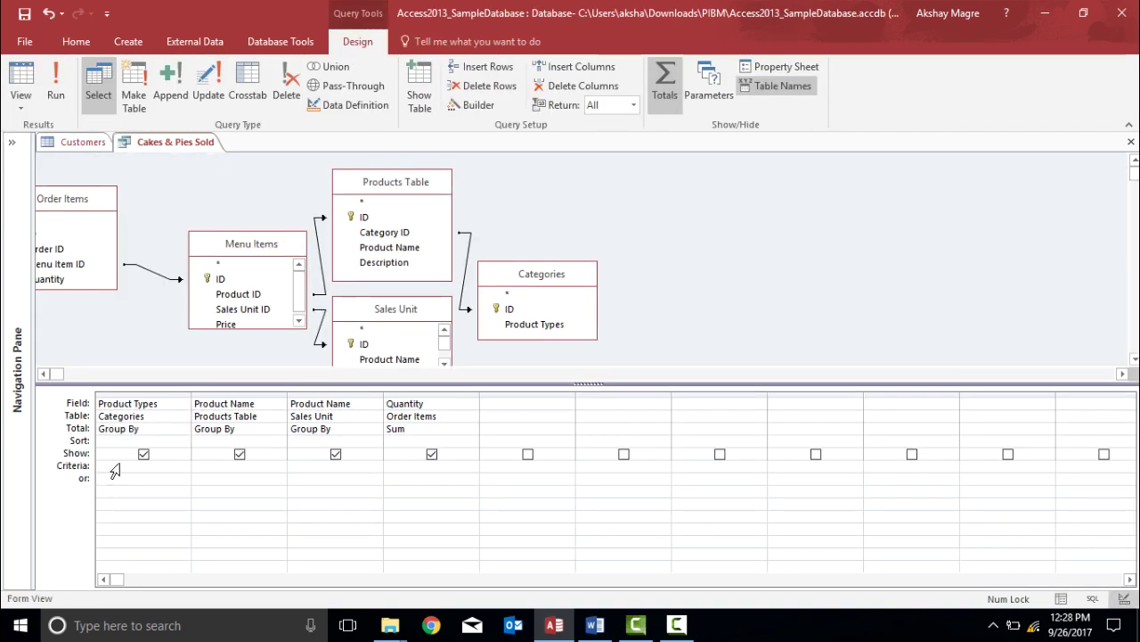
{"action": "left_click", "coordinate": [114, 471]}
{"action": "type", "text": "\"Cakes"}
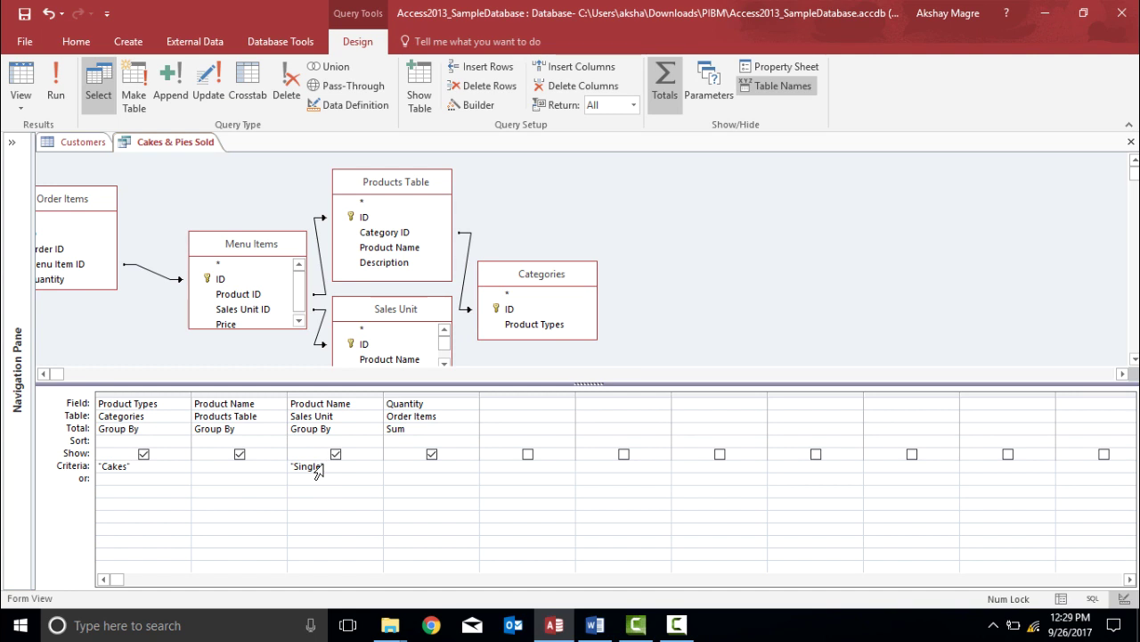
{"action": "left_click", "coordinate": [55, 85]}
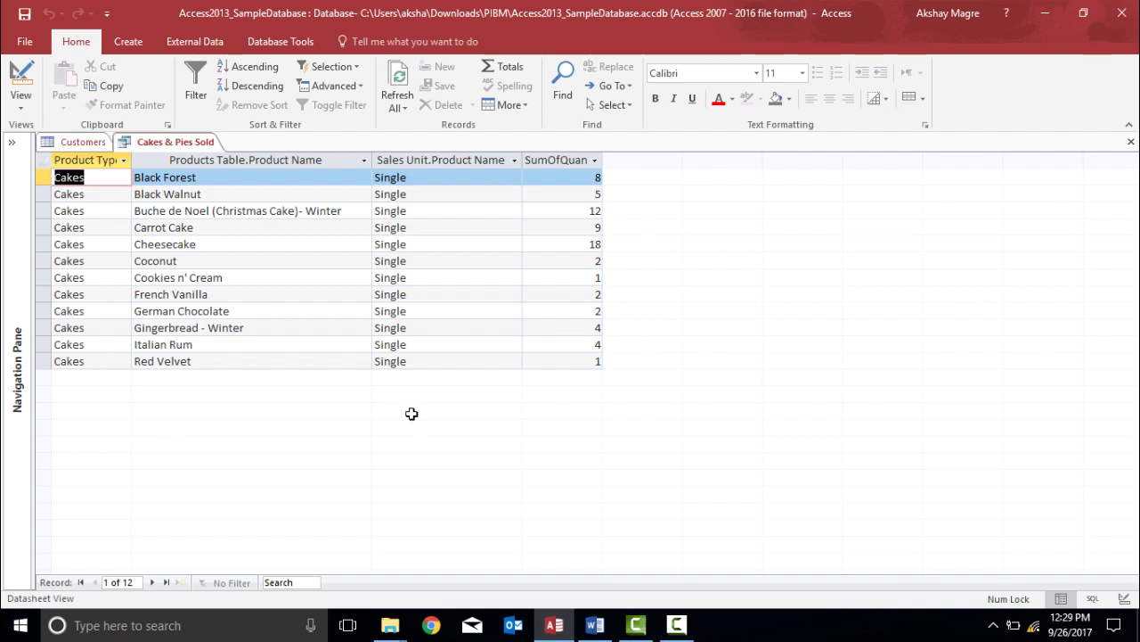
{"action": "left_click", "coordinate": [20, 98]}
{"action": "left_click", "coordinate": [123, 208]}
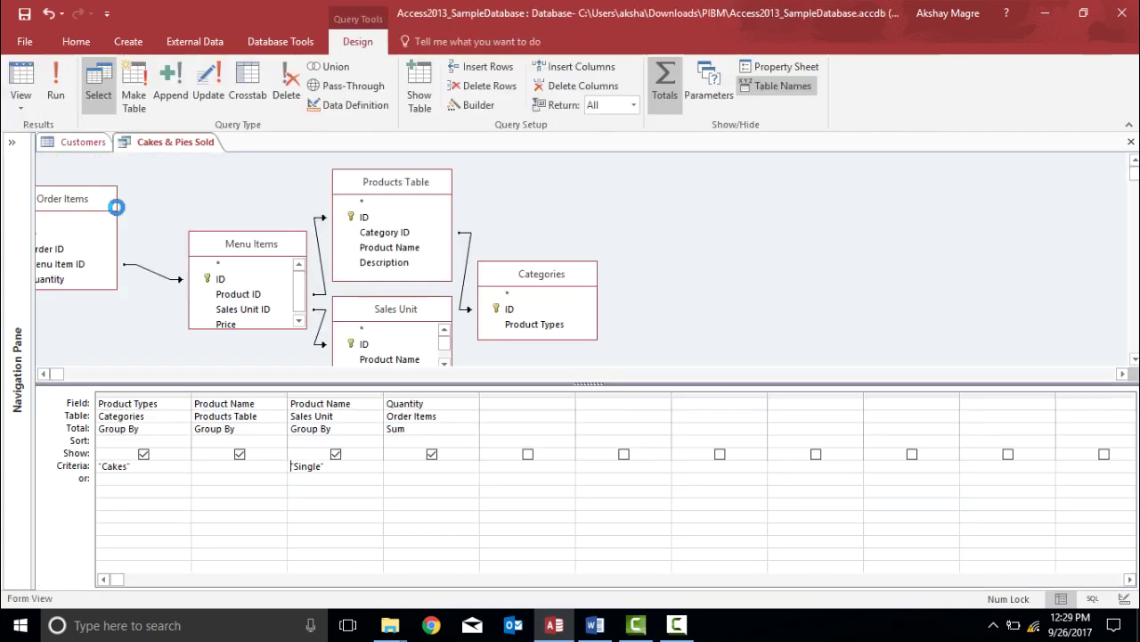